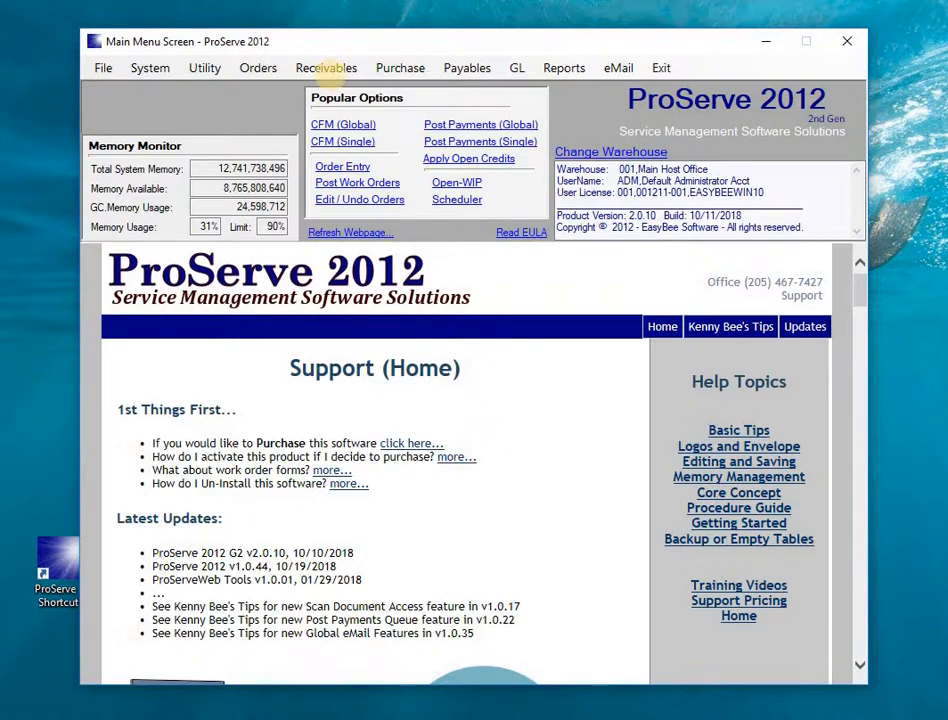
Open the Post Payments Queue and start an AR deposit batch with a total amount of 472.45.
click(330, 70)
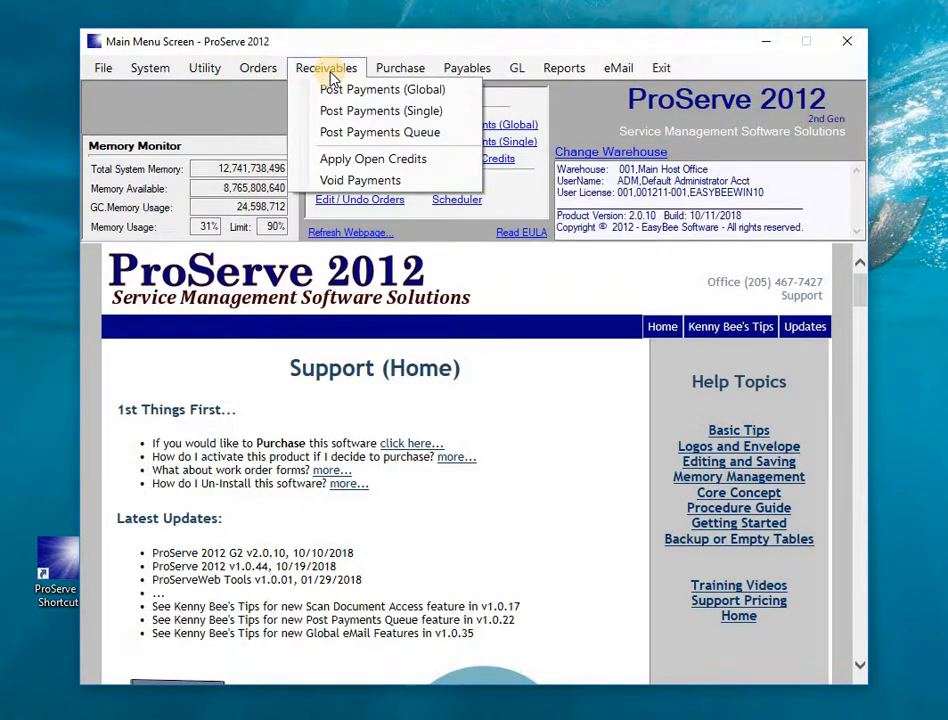
click(364, 142)
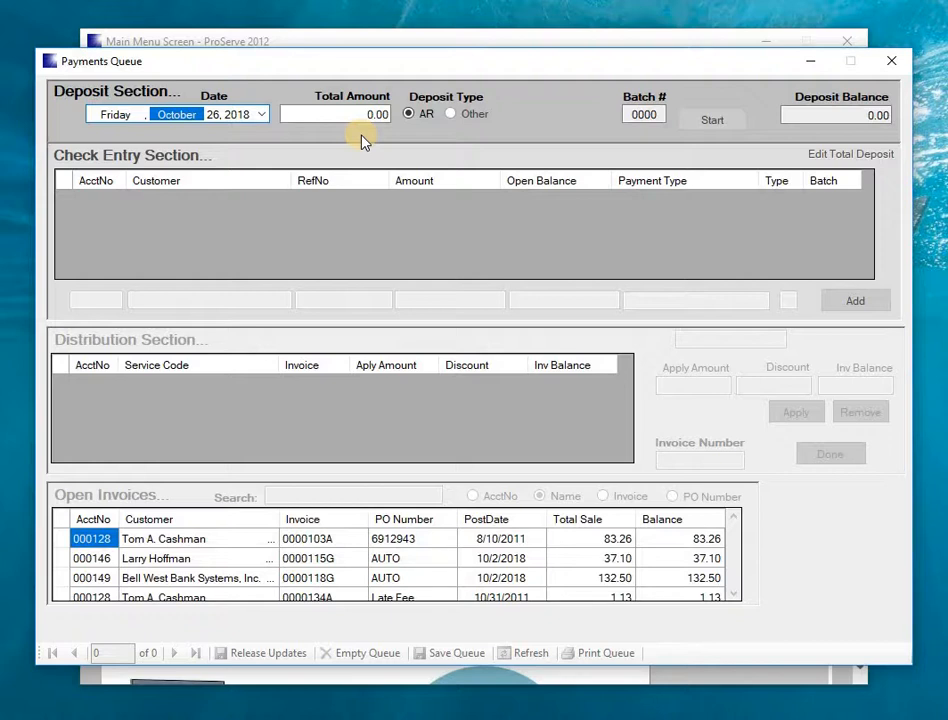
key(Tab)
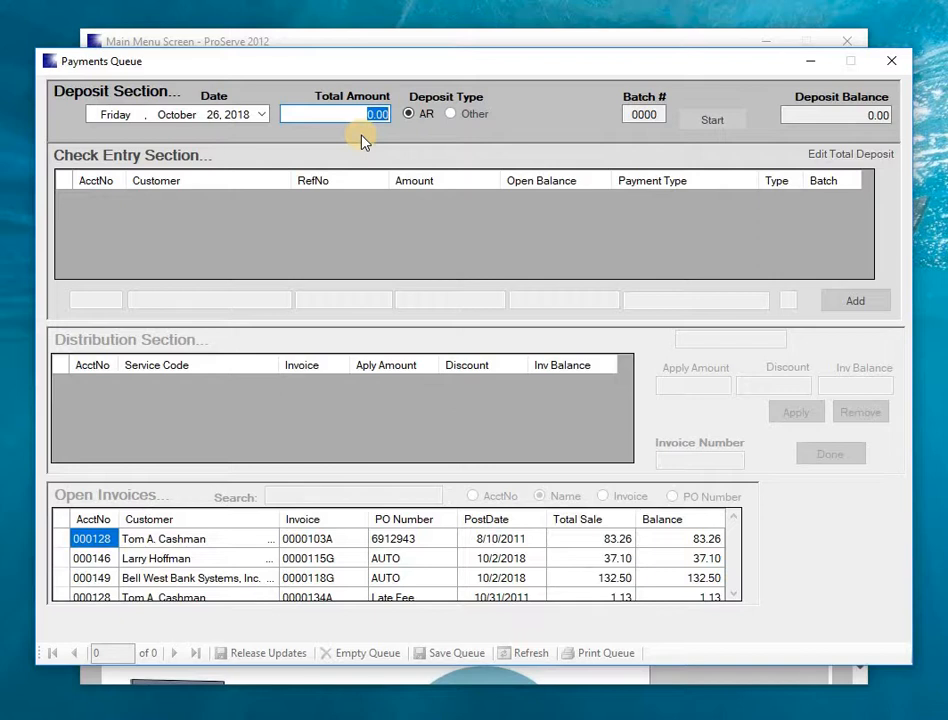
text(472.45)
key(Tab)
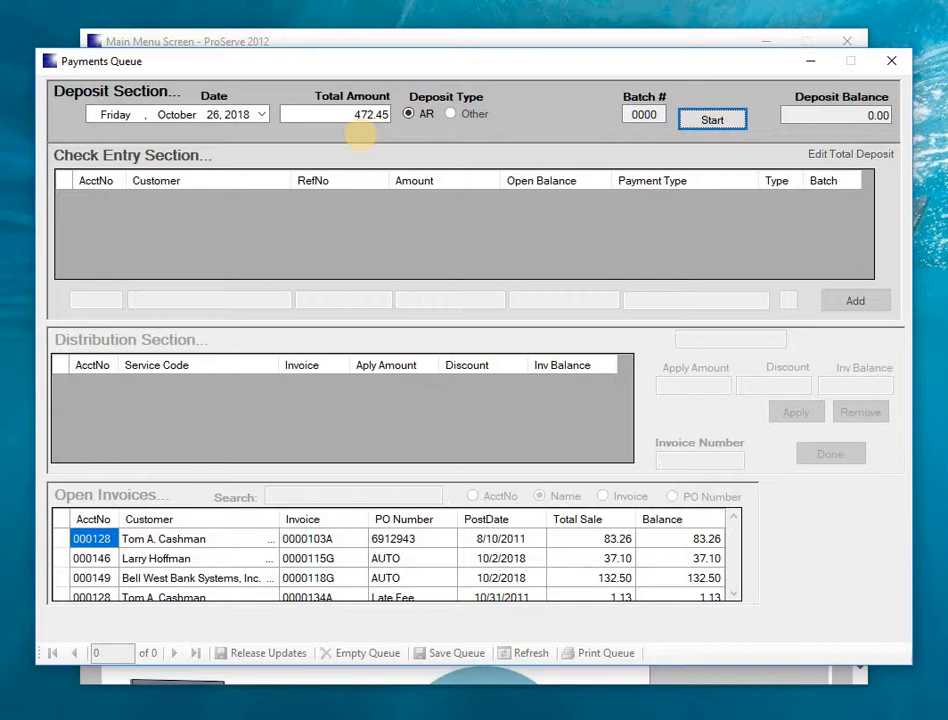
key(Return)
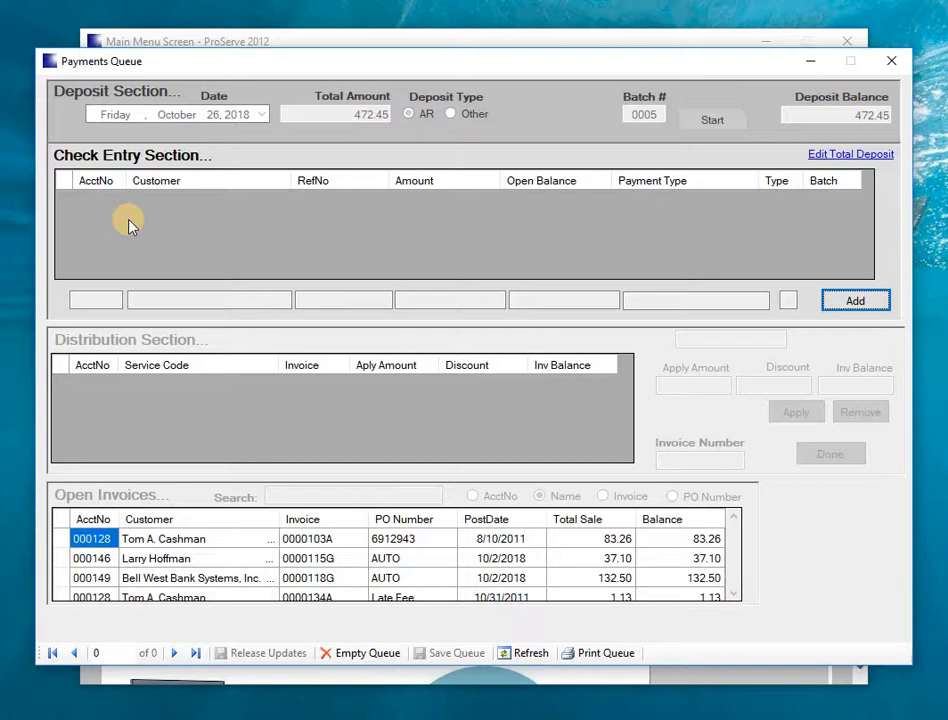
Add a check entry to the batch and select customer Fontain Castings, Inc. by searching on the account number.
key(Return)
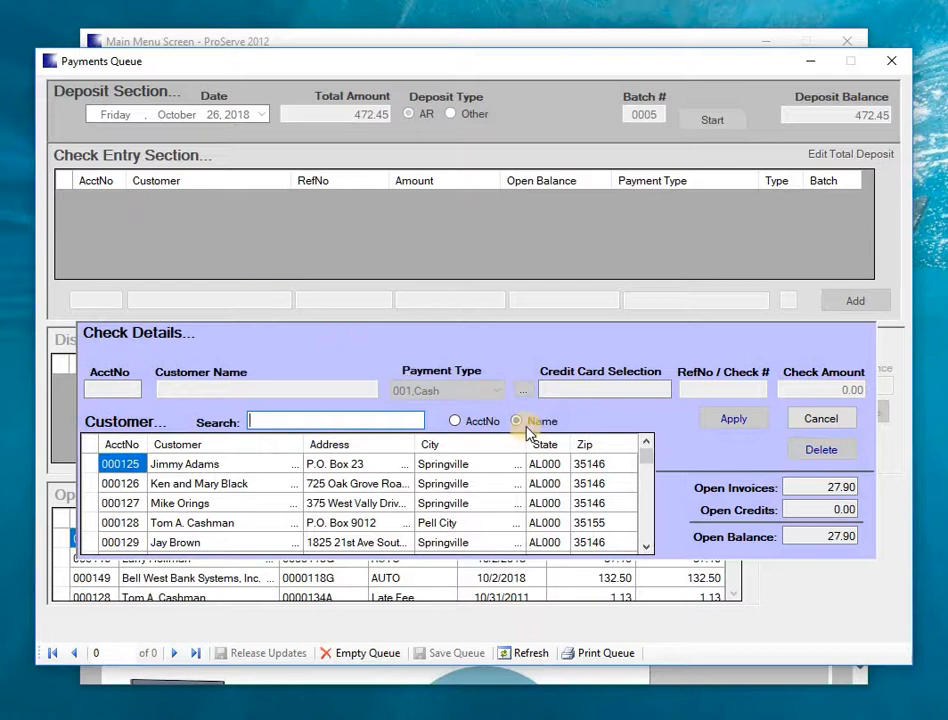
click(460, 422)
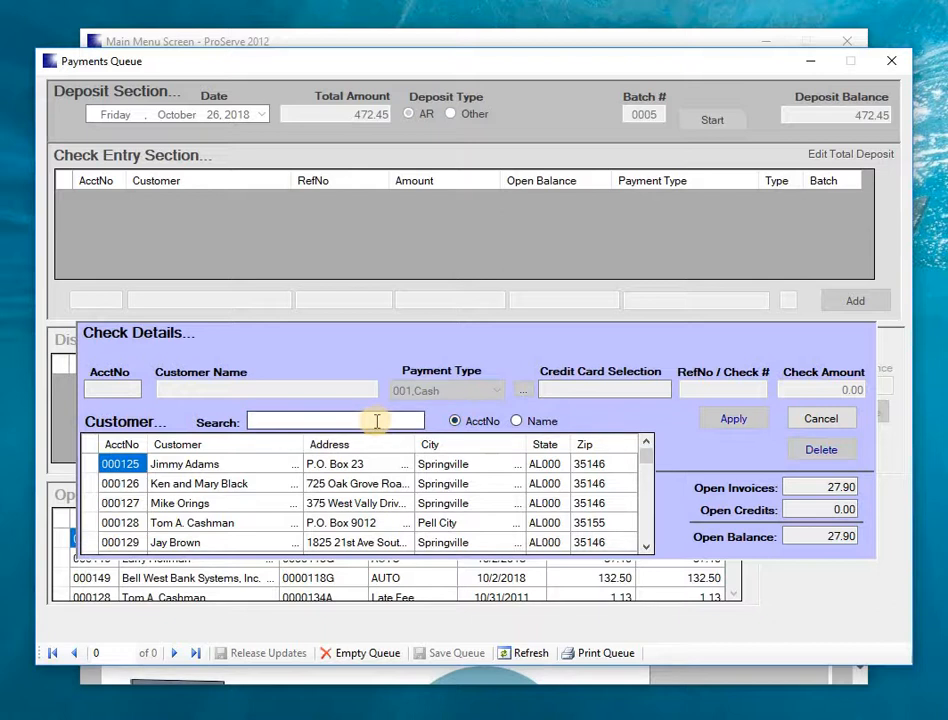
click(376, 422)
text(000)
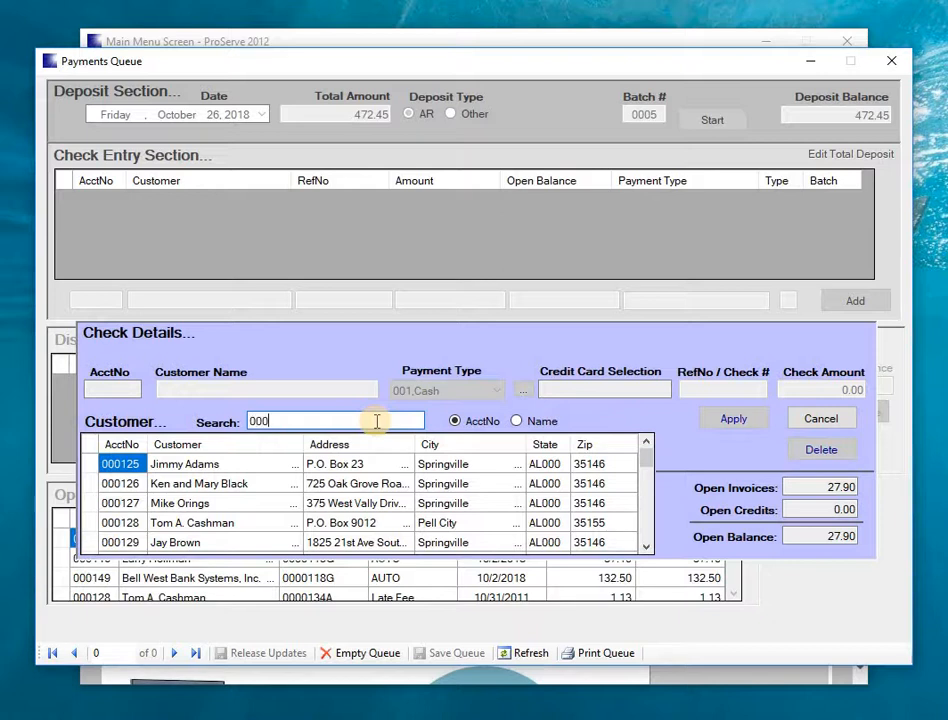
text(136)
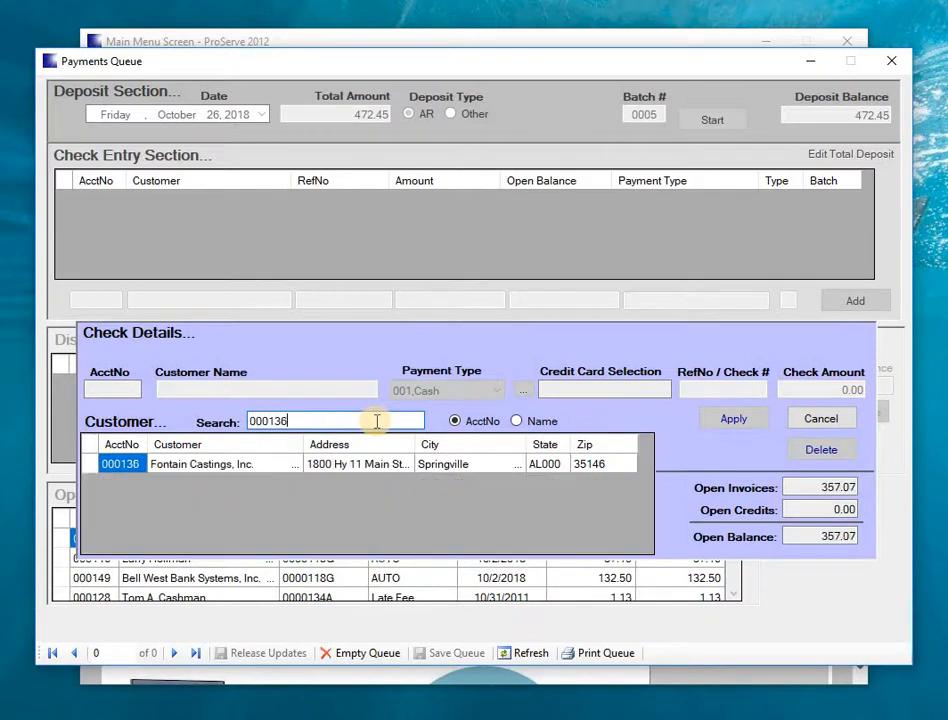
click(91, 466)
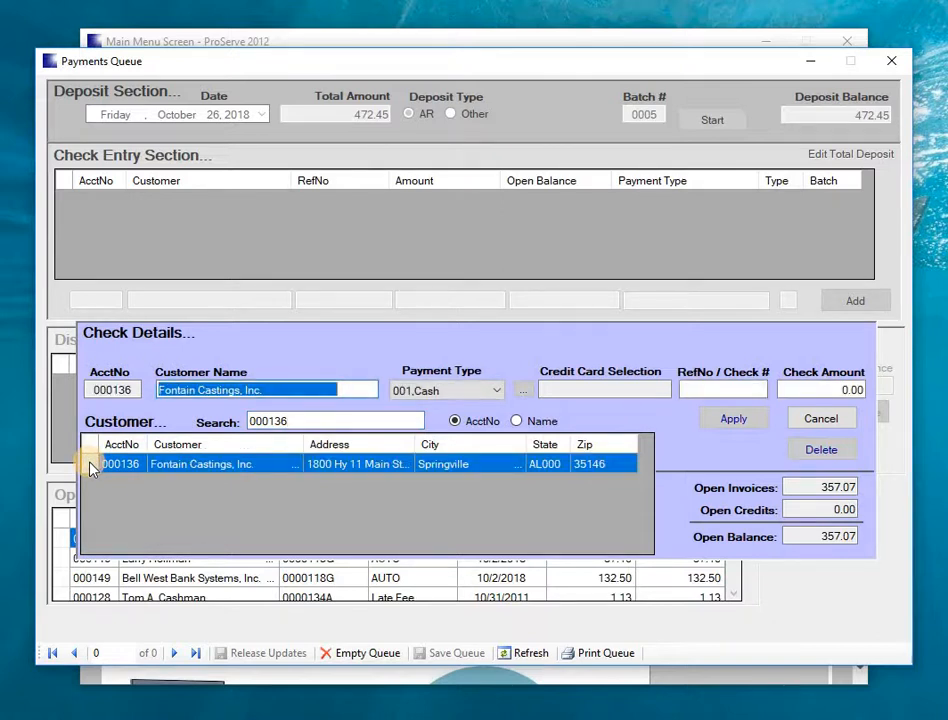
Enter the Fontain Castings payment as 002,Check with reference ck68851 and amount 357.07, and apply it to the batch.
key(Tab)
key(Down)
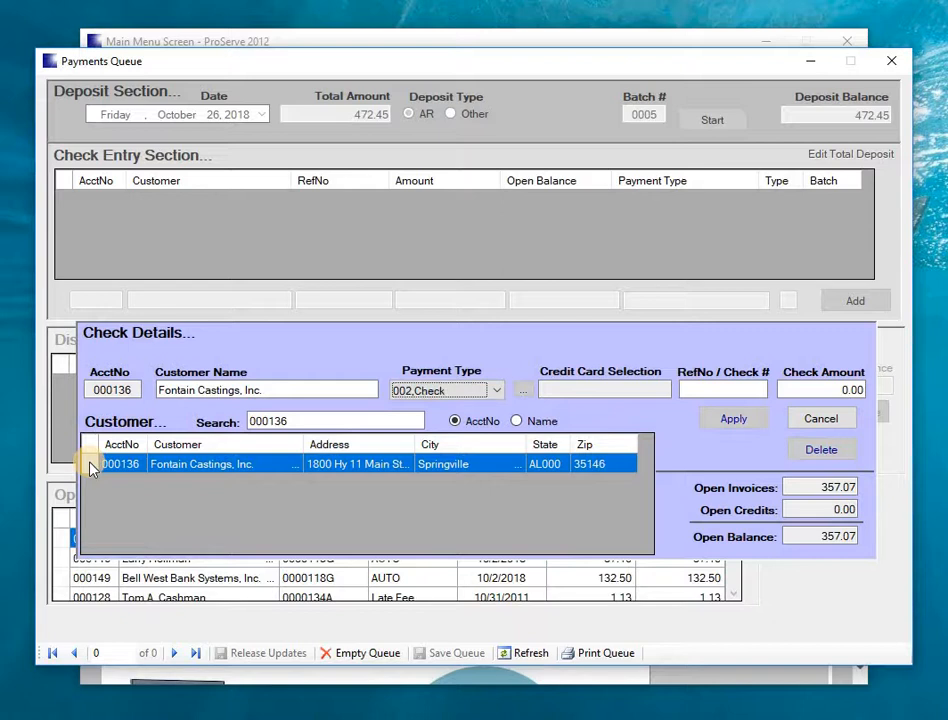
key(Tab)
key(Tab)
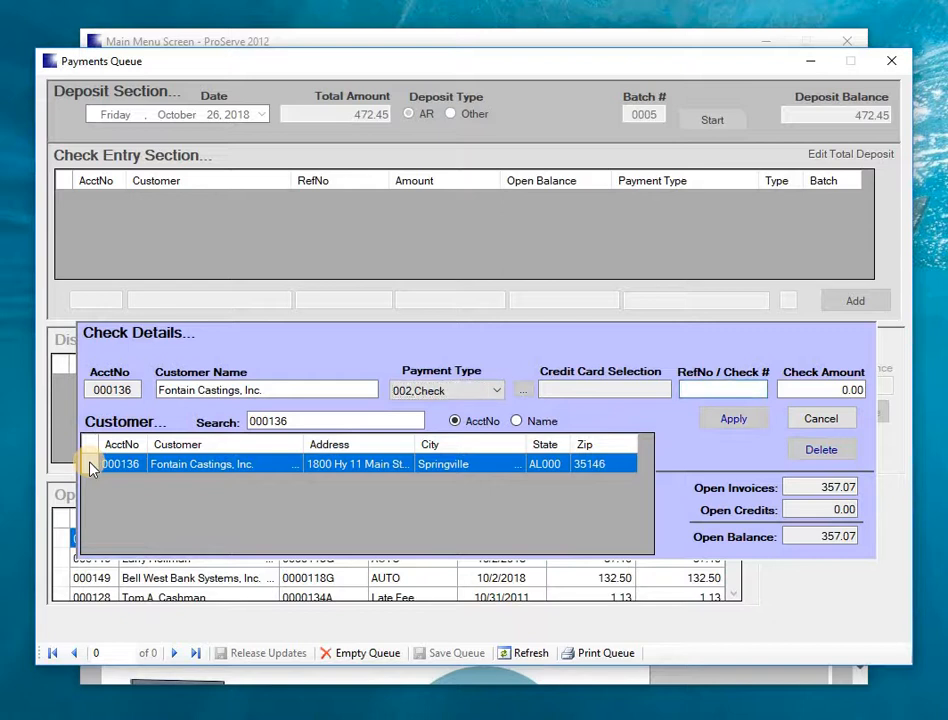
text(ck68851)
key(Tab)
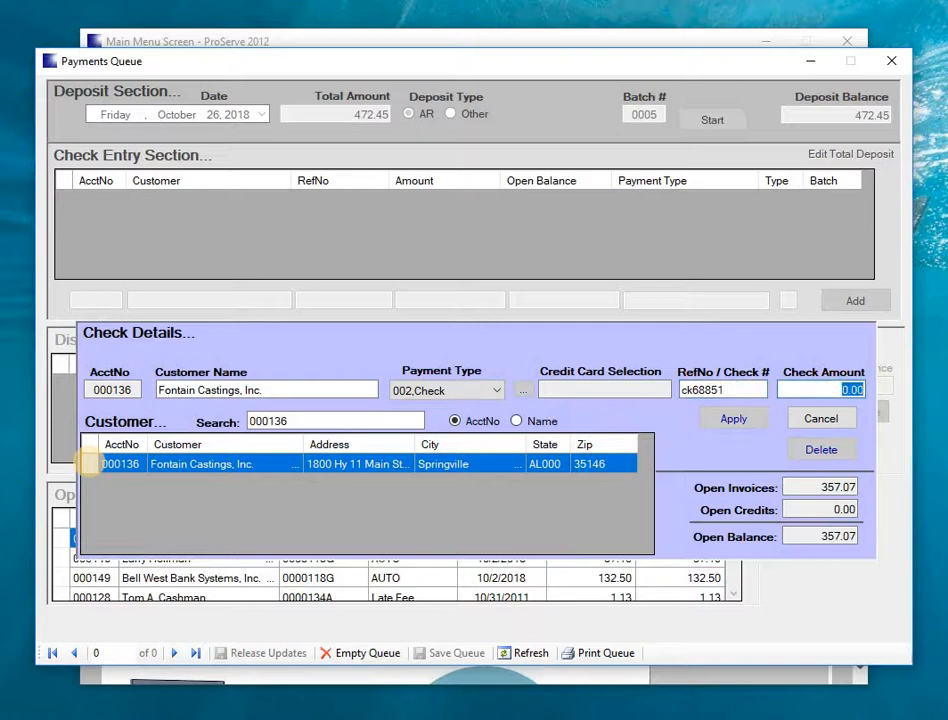
text(357.07)
key(Return)
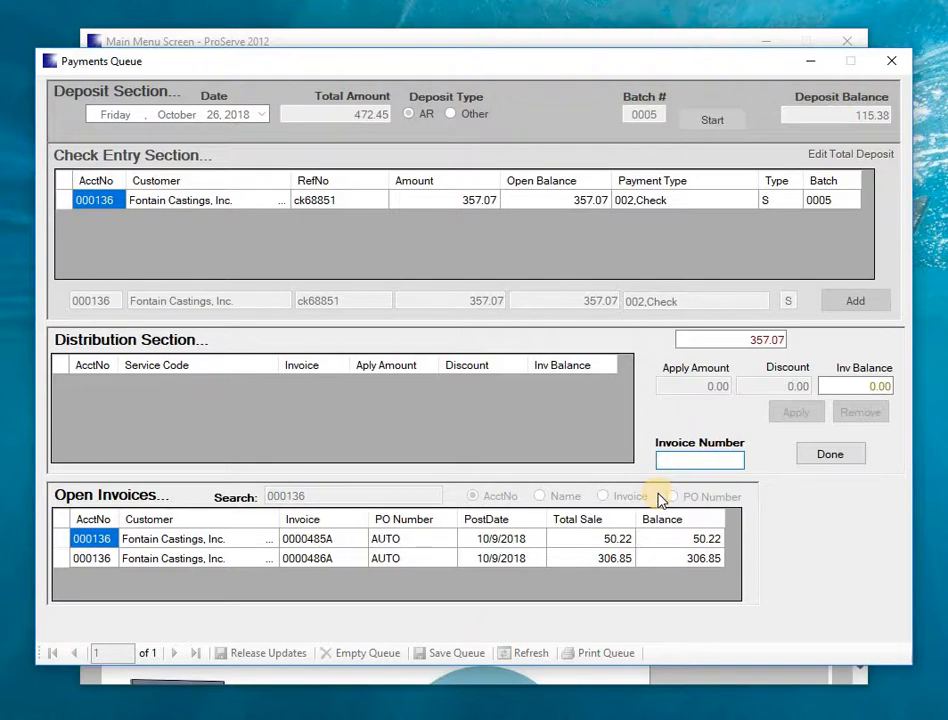
Distribute 50.22 of the Fontain Castings check to invoice 485A without a discount.
text(485A)
key(Return)
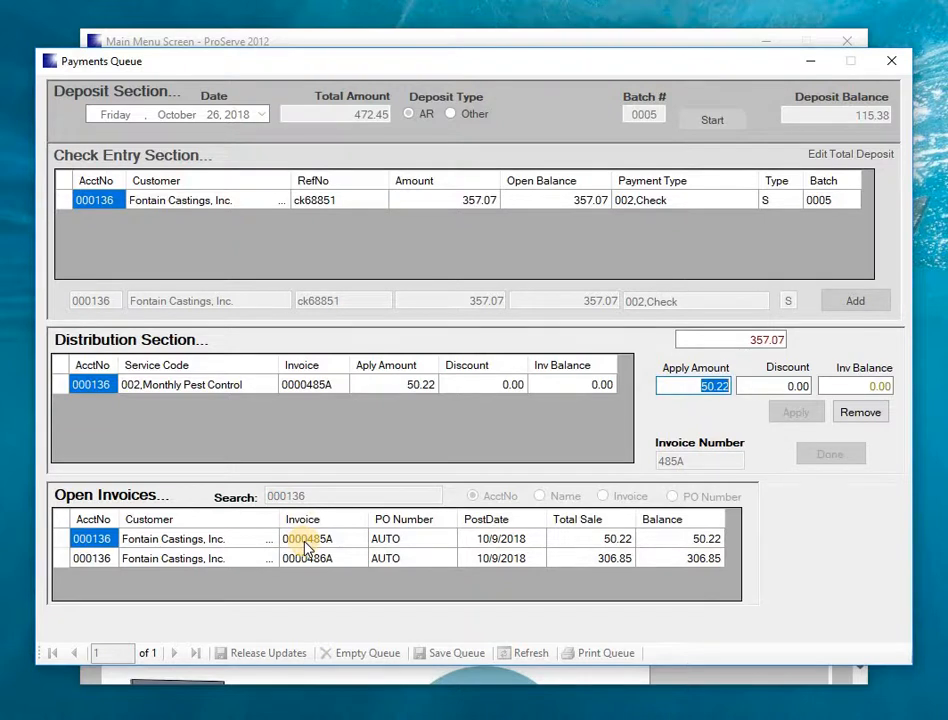
key(Tab)
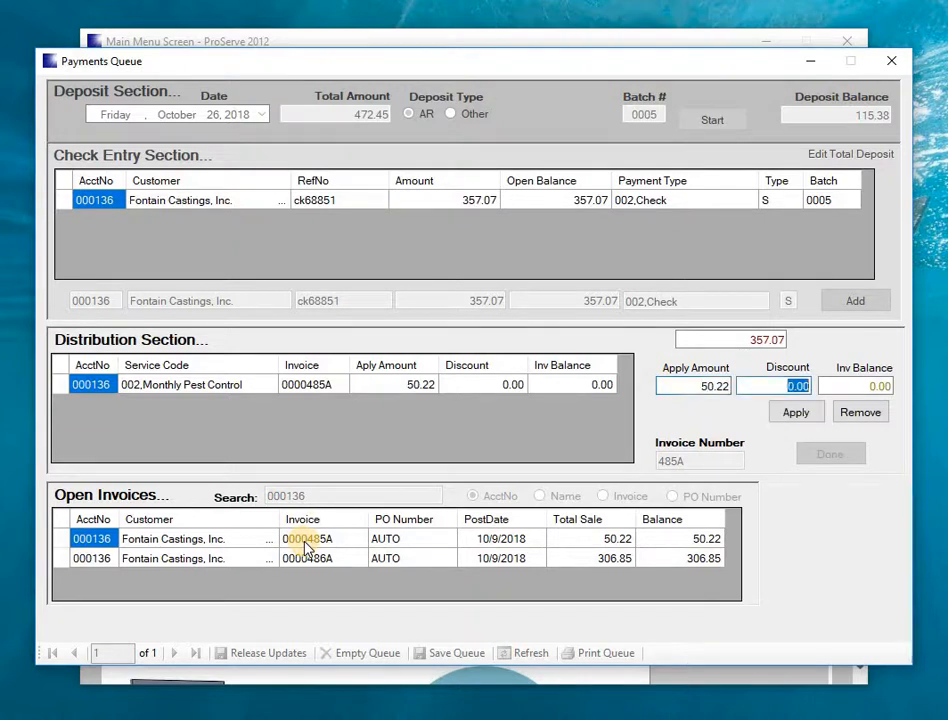
key(Tab)
key(Return)
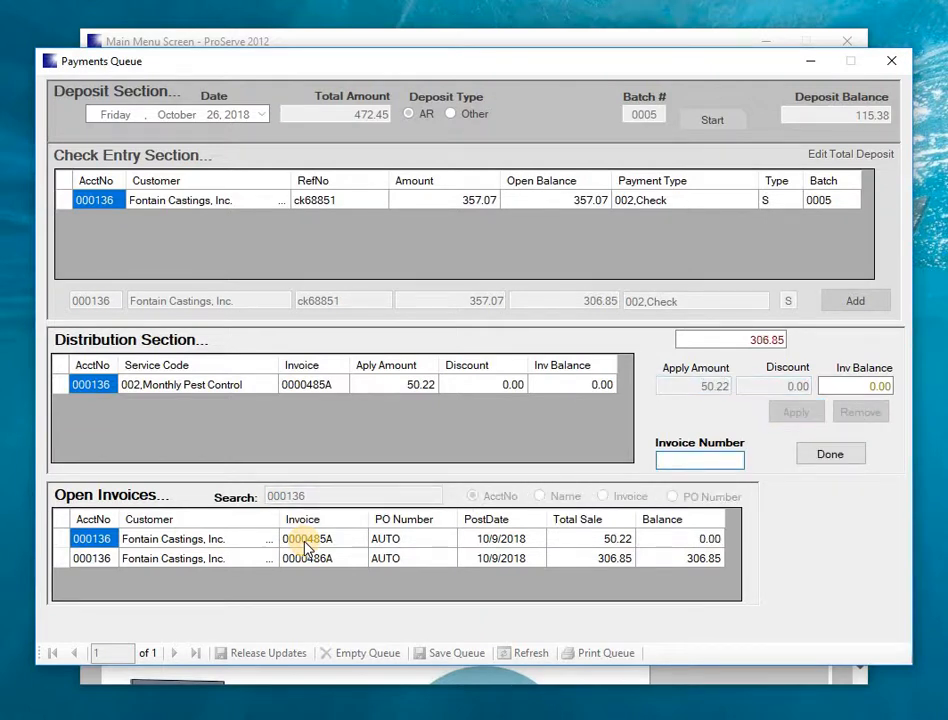
Distribute the remaining 306.85 to open invoice 0000486A and finish the distribution of the Fontain Castings check.
click(60, 566)
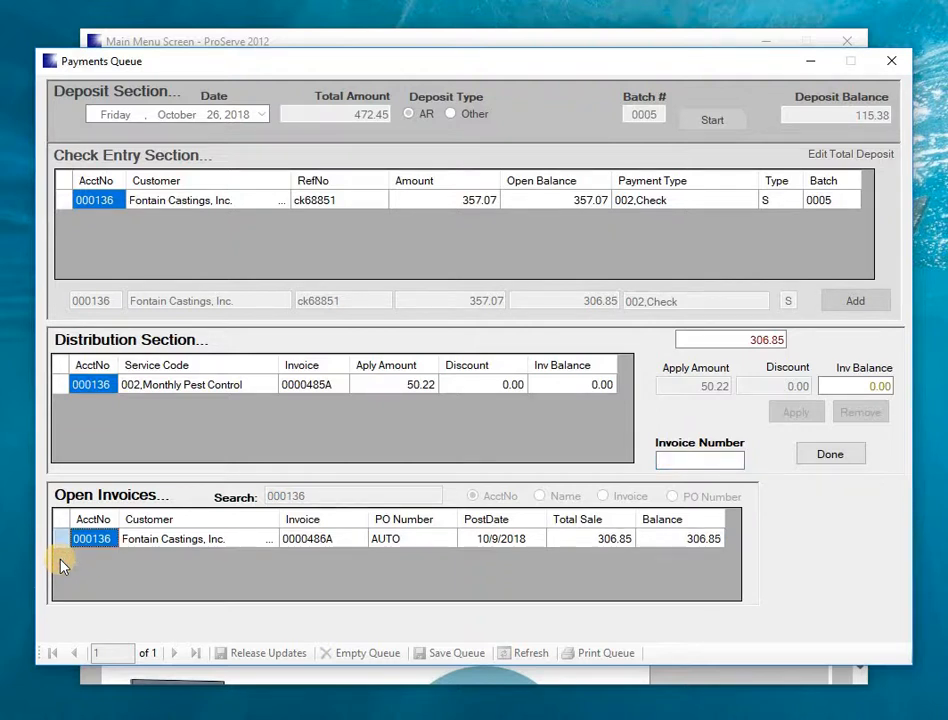
double_click(63, 544)
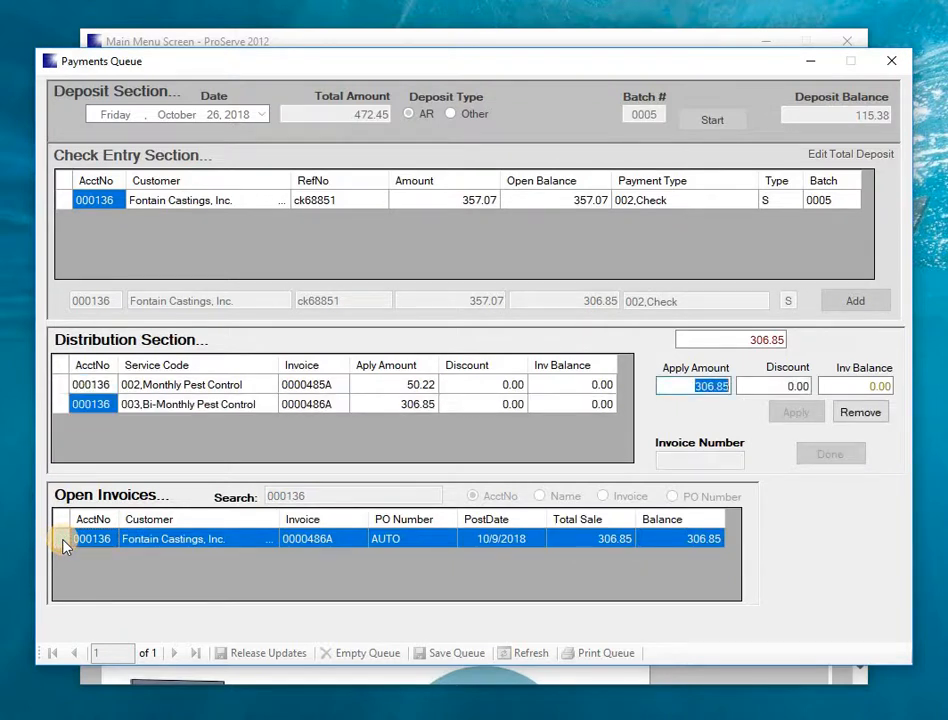
key(Tab)
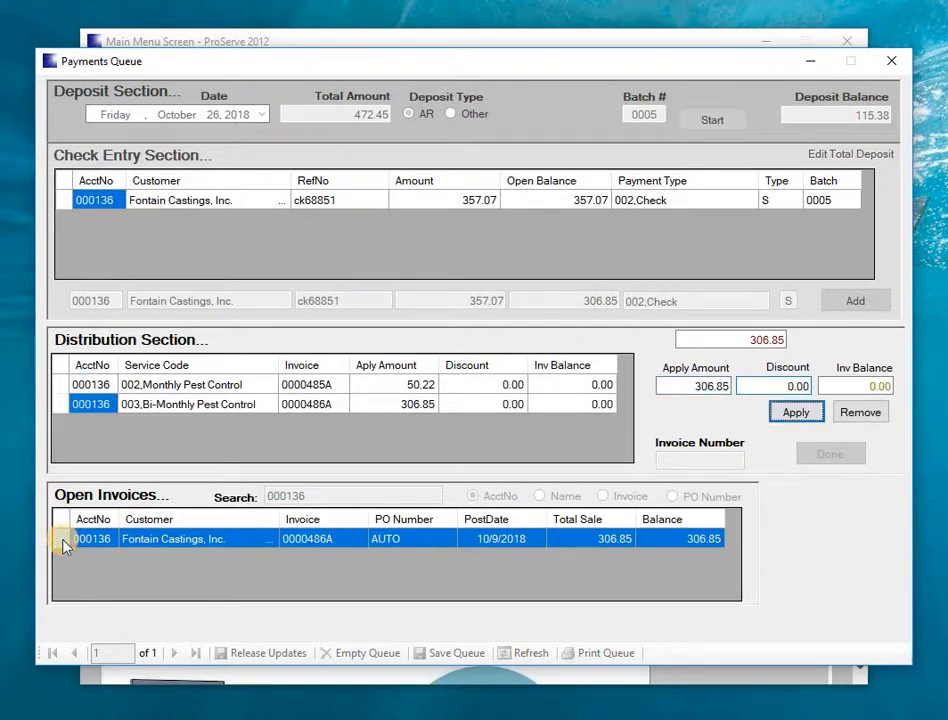
key(Return)
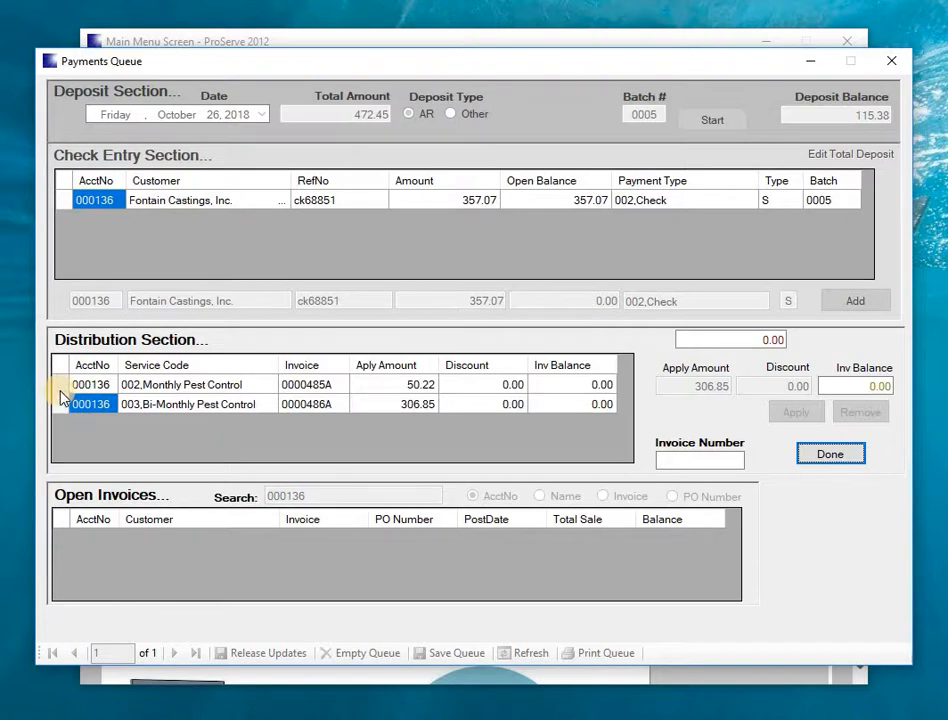
key(Return)
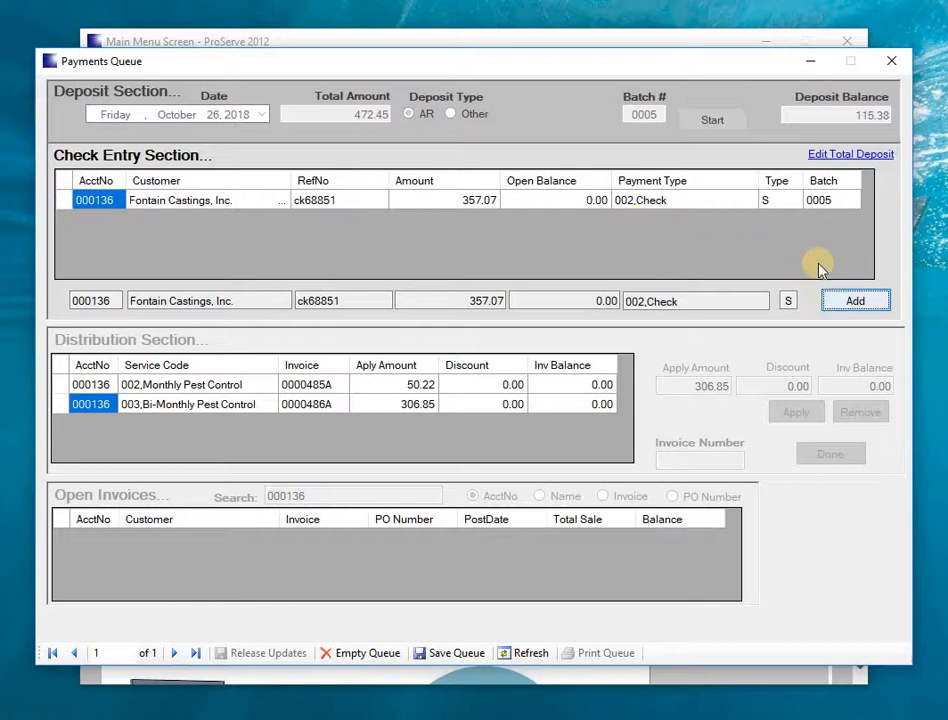
Add a second check entry and select its customer by searching on the customer's account number.
key(Return)
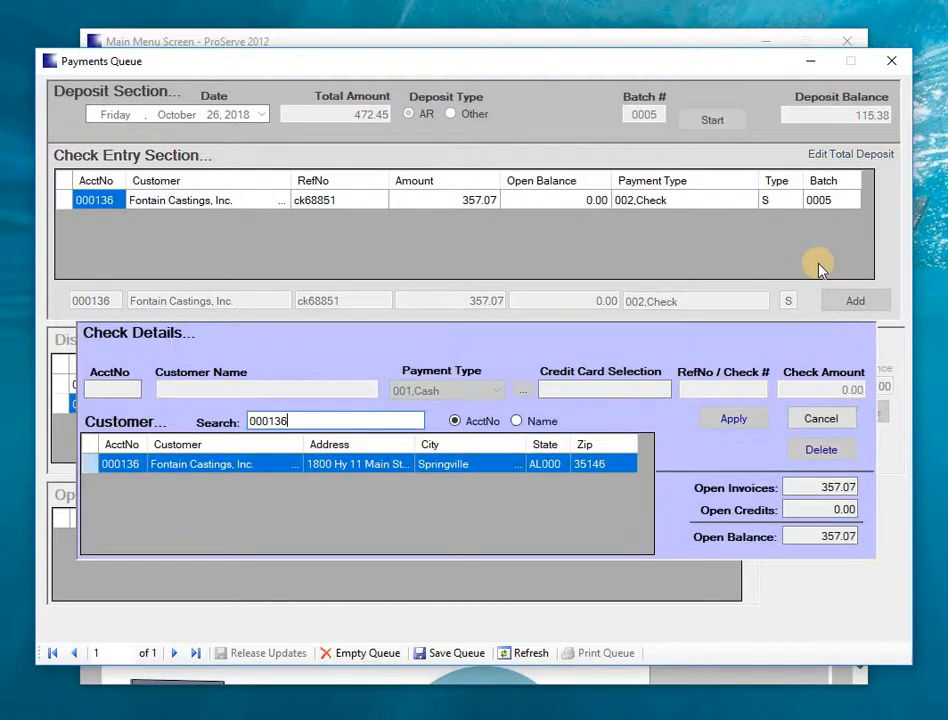
key(BackSpace)
key(BackSpace)
key(BackSpace)
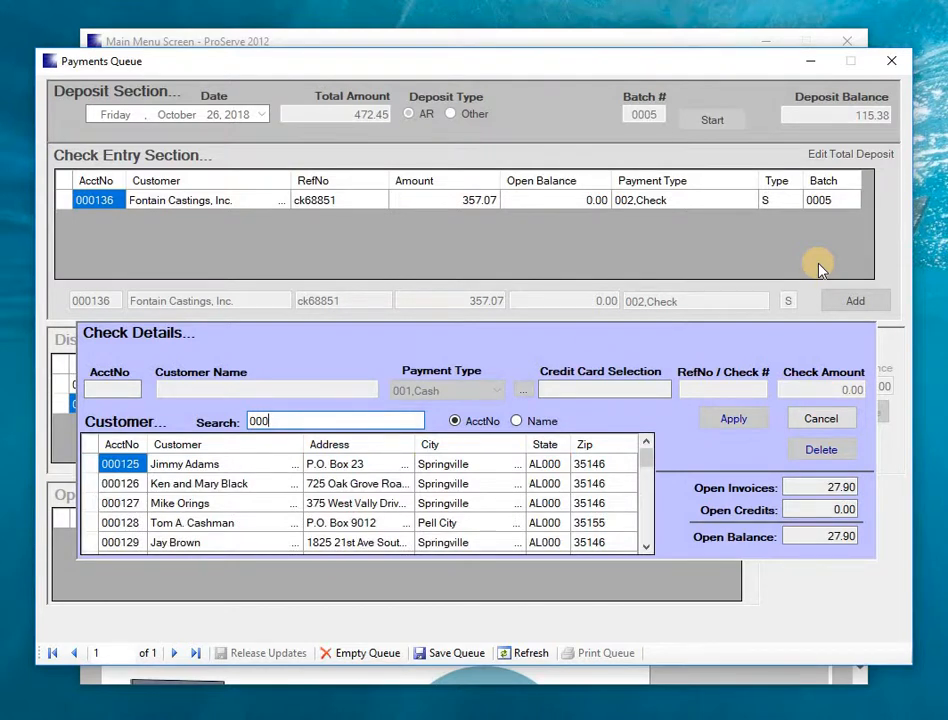
key(BackSpace)
text(1047)
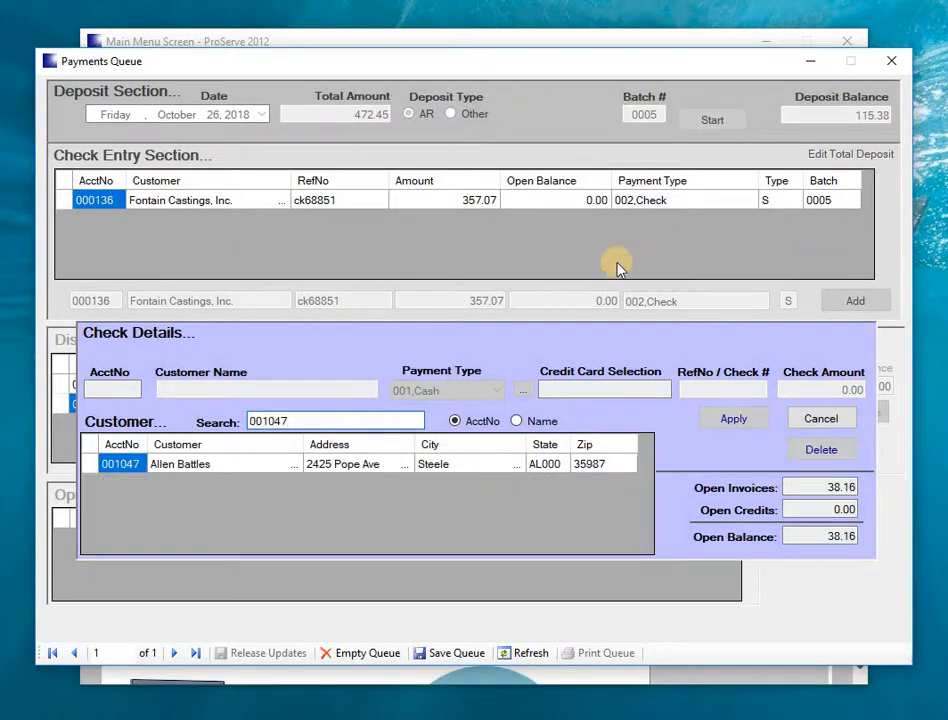
click(90, 465)
Enter the second payment as 002,Check with reference ck8943 and amount 38.16, and apply it to the batch.
key(Tab)
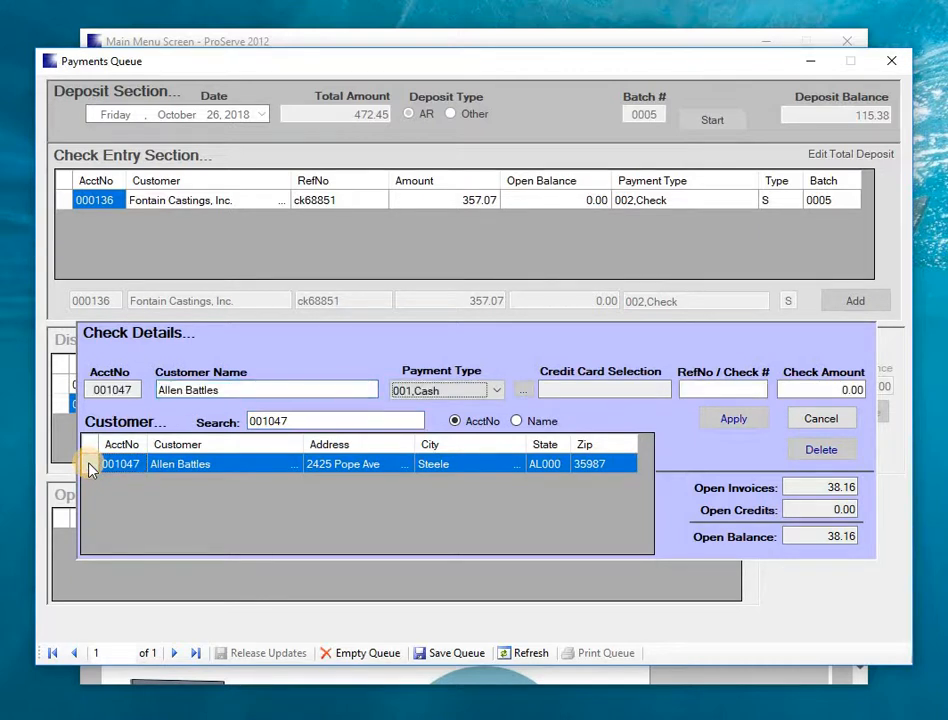
key(Down)
key(Tab)
text(ck)
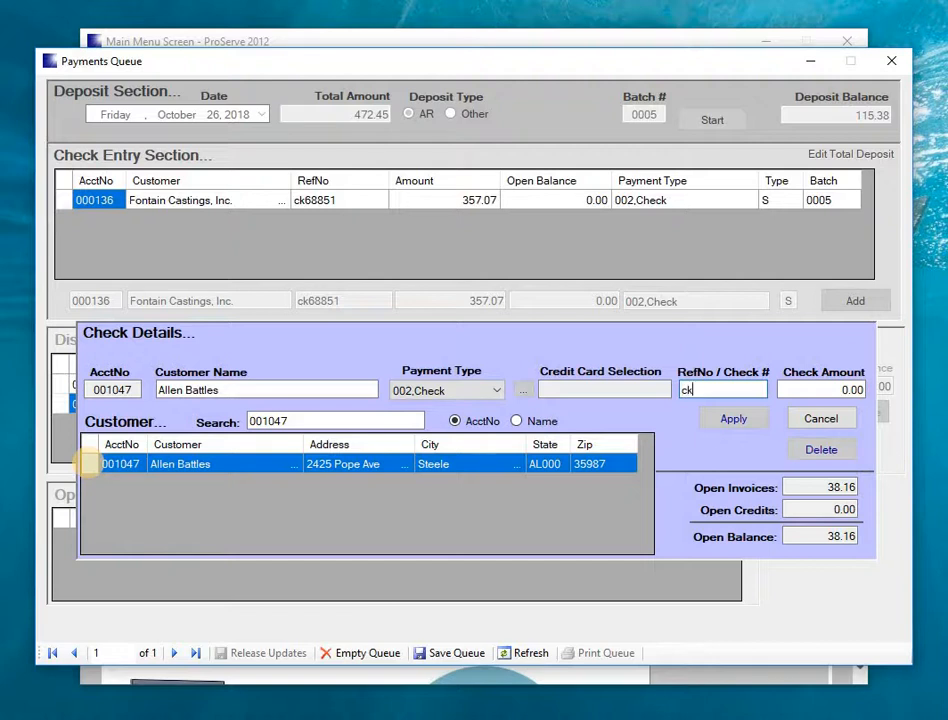
text(8943)
key(Tab)
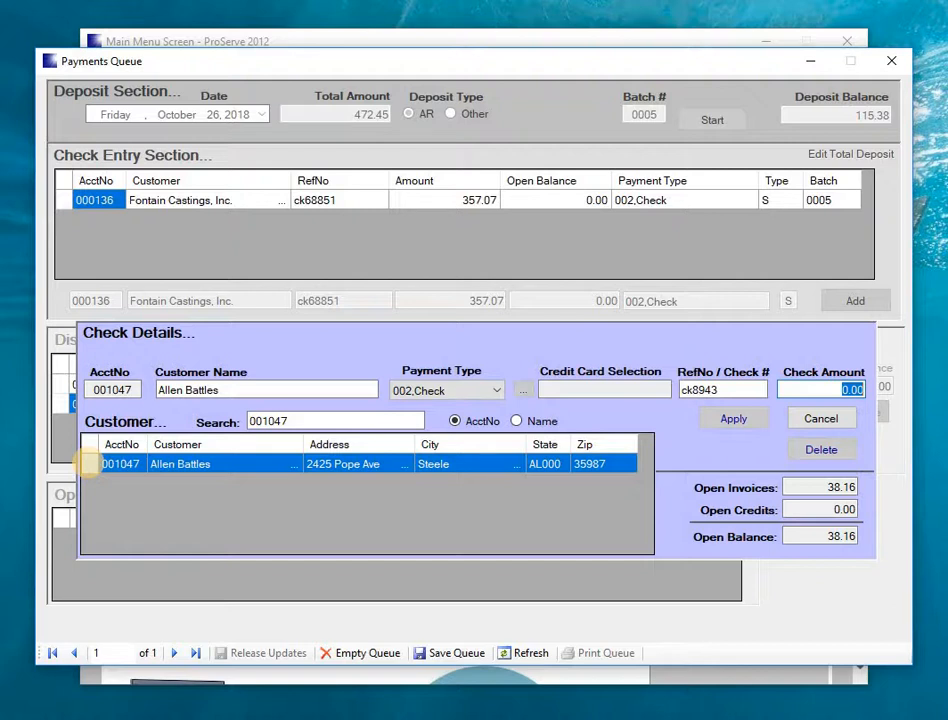
text(38.16)
key(Tab)
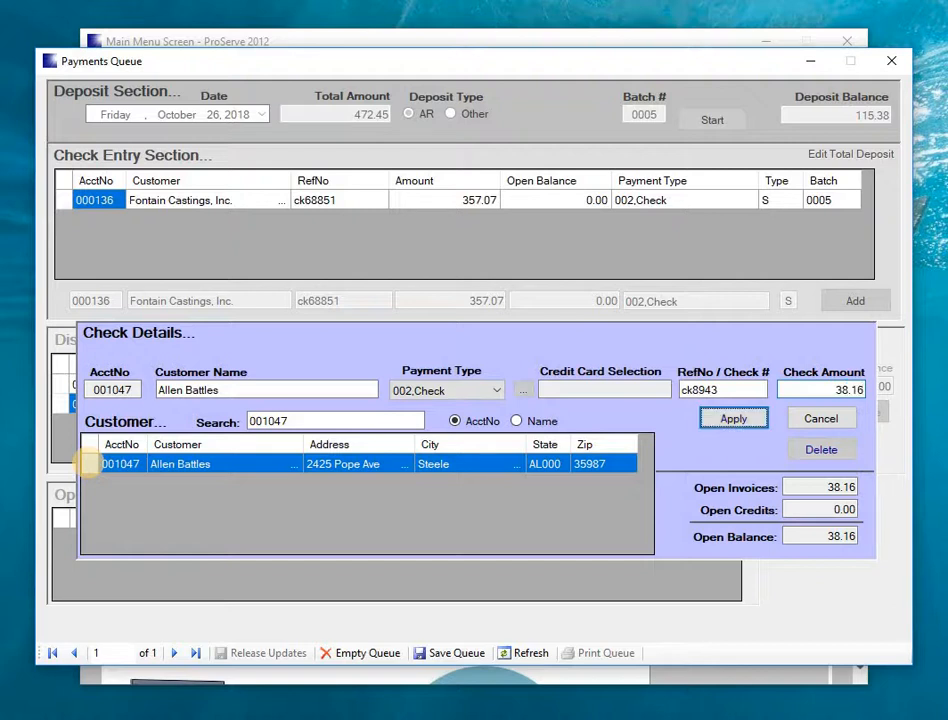
key(Return)
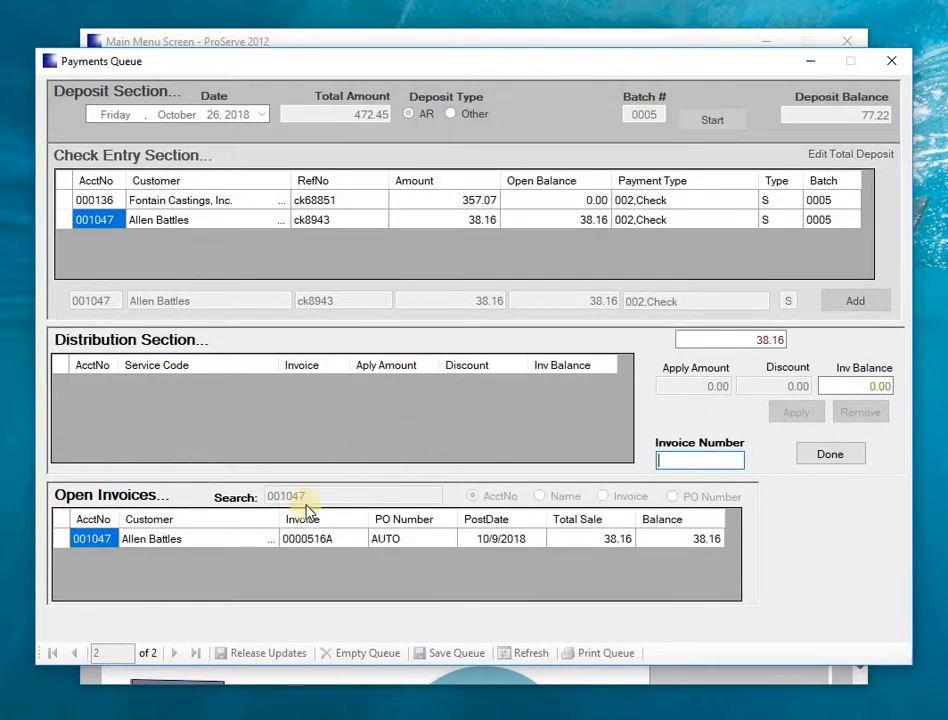
Distribute 38.16 of check ck8943 to open invoice 0000516A and finish its distribution.
double_click(62, 548)
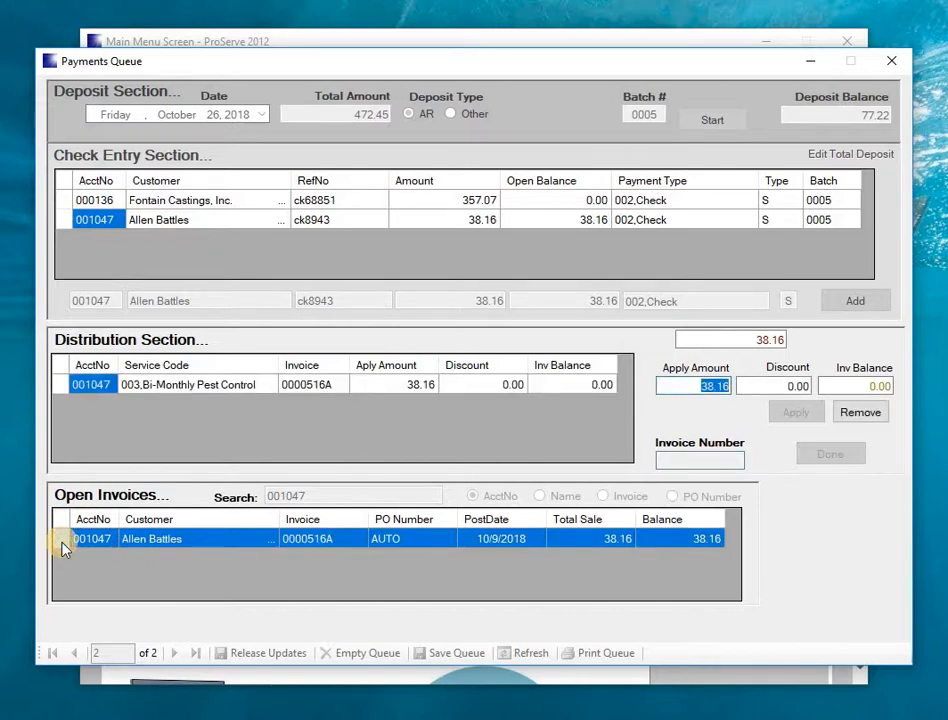
key(Tab)
key(Tab)
key(Return)
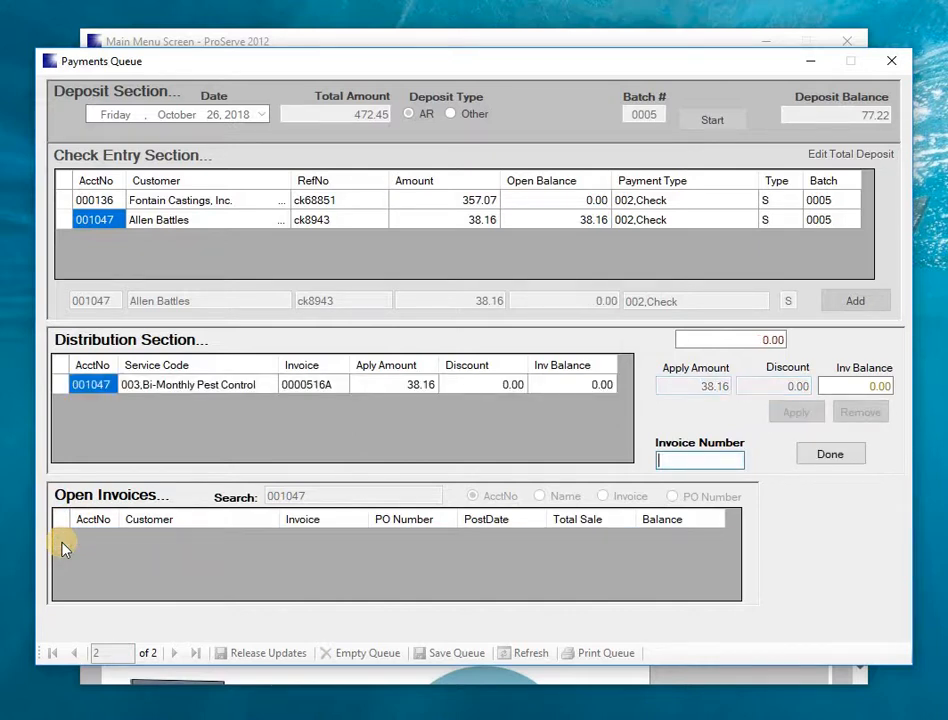
key(Tab)
key(Return)
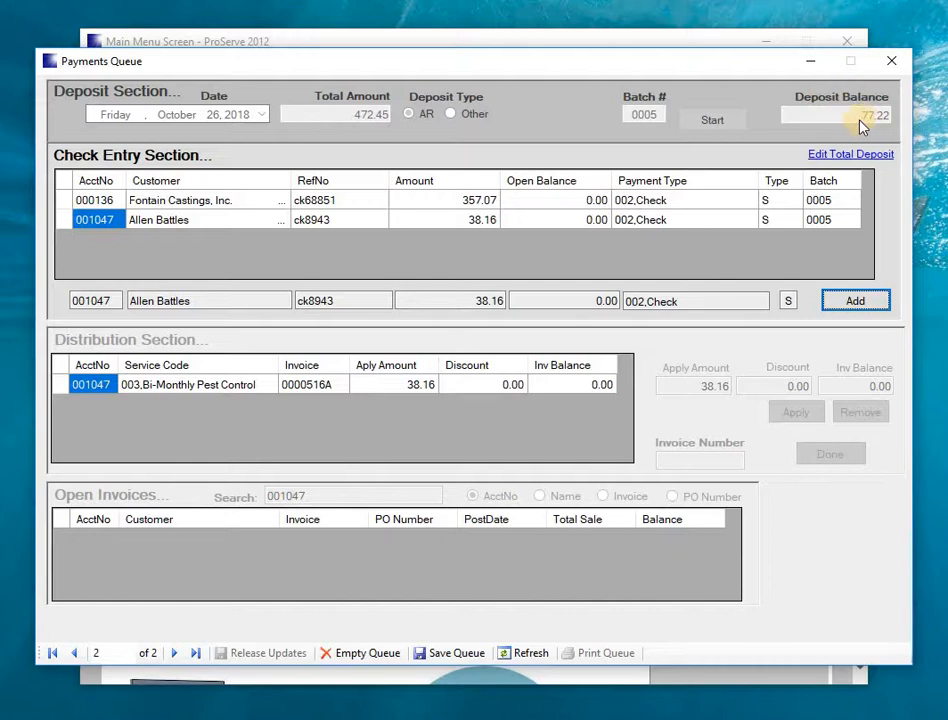
Add a third check entry and select its customer by searching on the customer's account number.
click(855, 301)
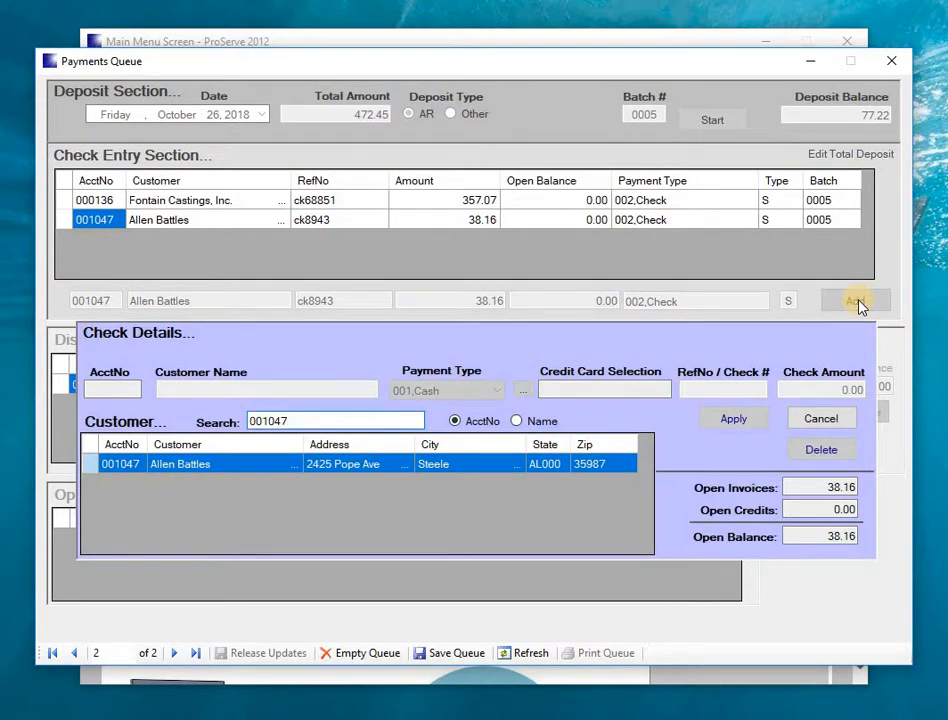
key(BackSpace)
key(BackSpace)
key(BackSpace)
key(BackSpace)
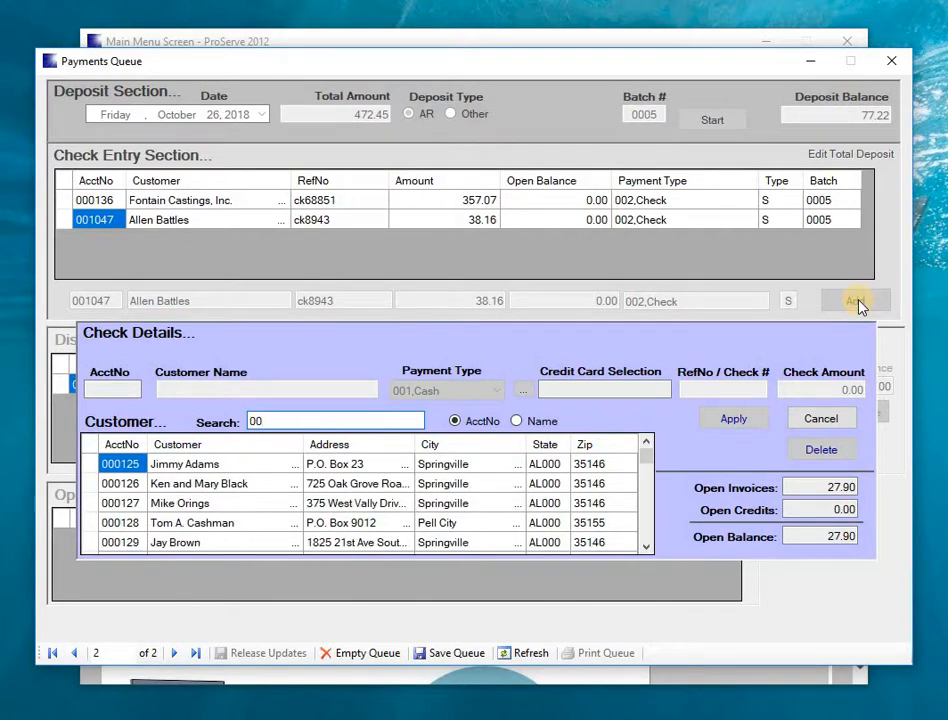
text(1231)
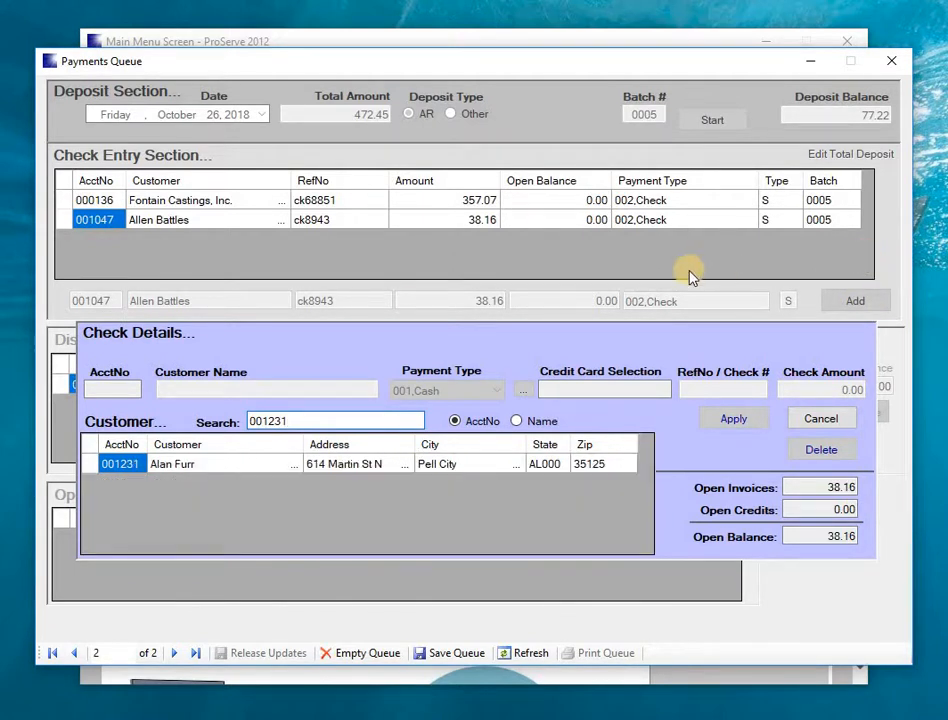
double_click(92, 465)
Enter the third payment as 002,Check with reference ck1234 and amount 38.16, and apply it to the batch.
key(Tab)
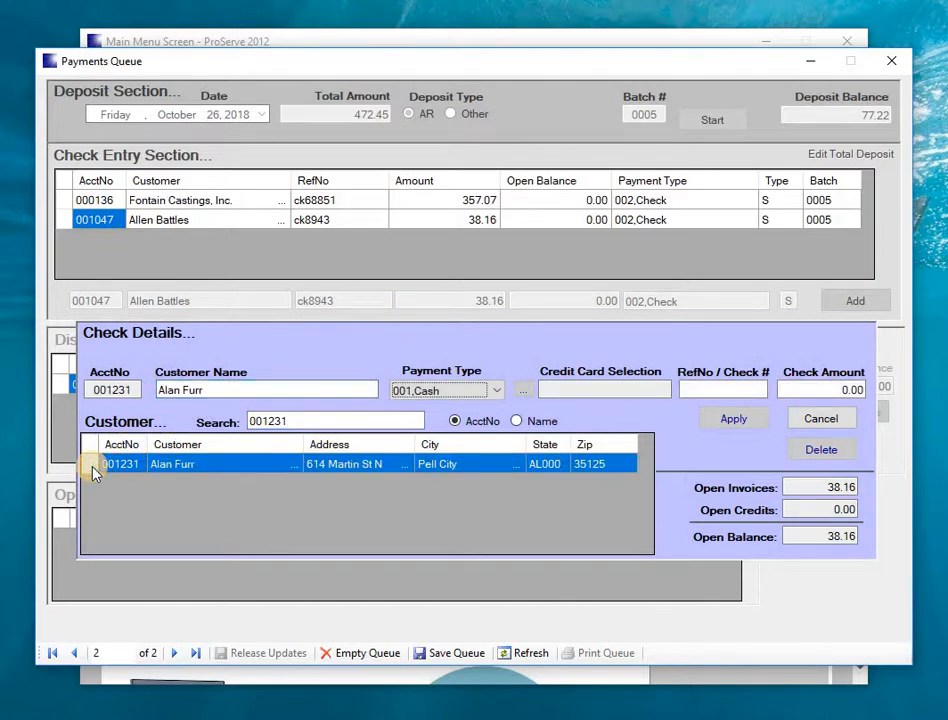
key(Down)
key(Tab)
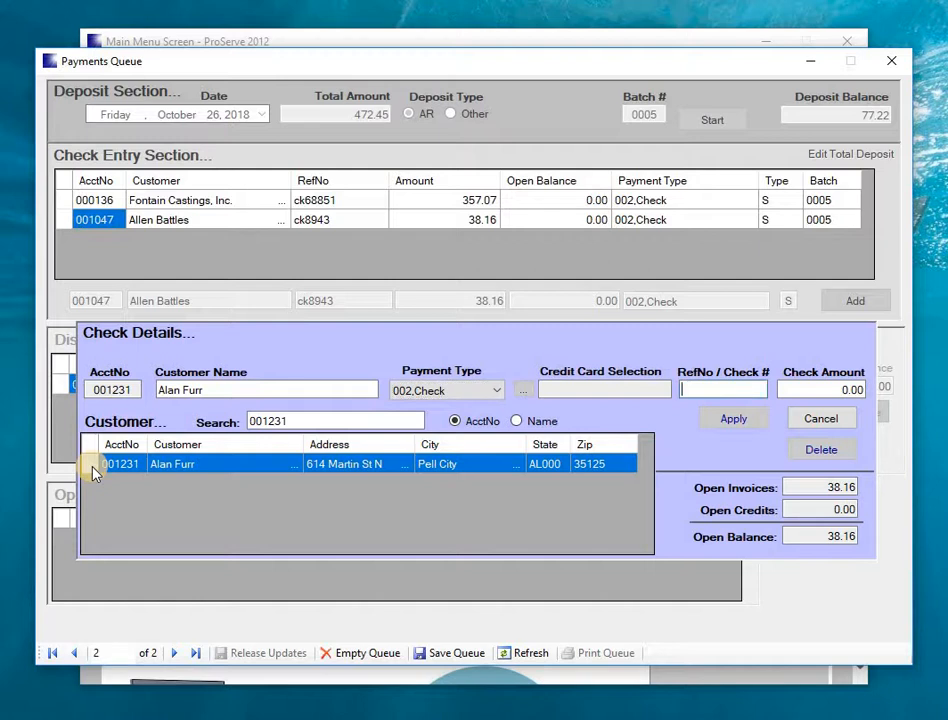
text(ck1234)
key(Tab)
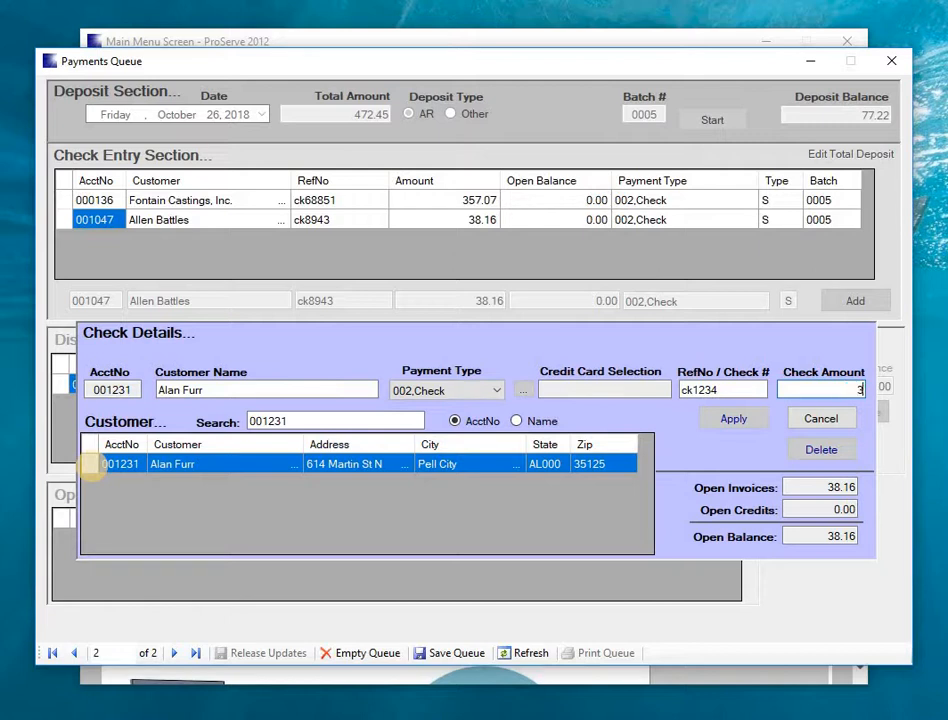
text(38.16)
key(Tab)
key(Return)
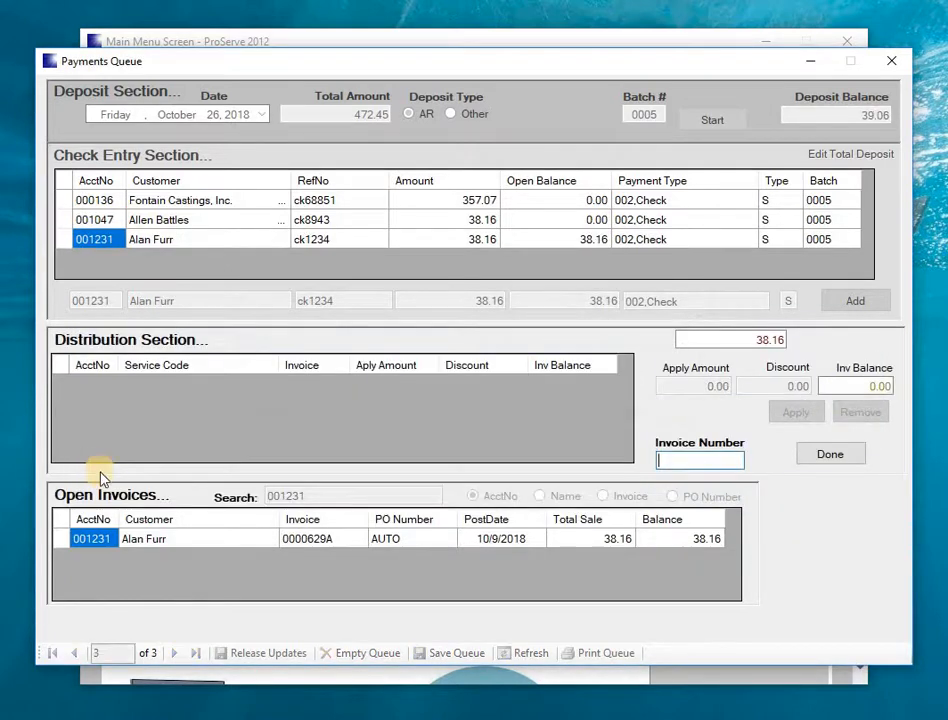
Distribute 38.16 of check ck1234 to open invoice 0000629A and finish its distribution.
double_click(60, 543)
key(Tab)
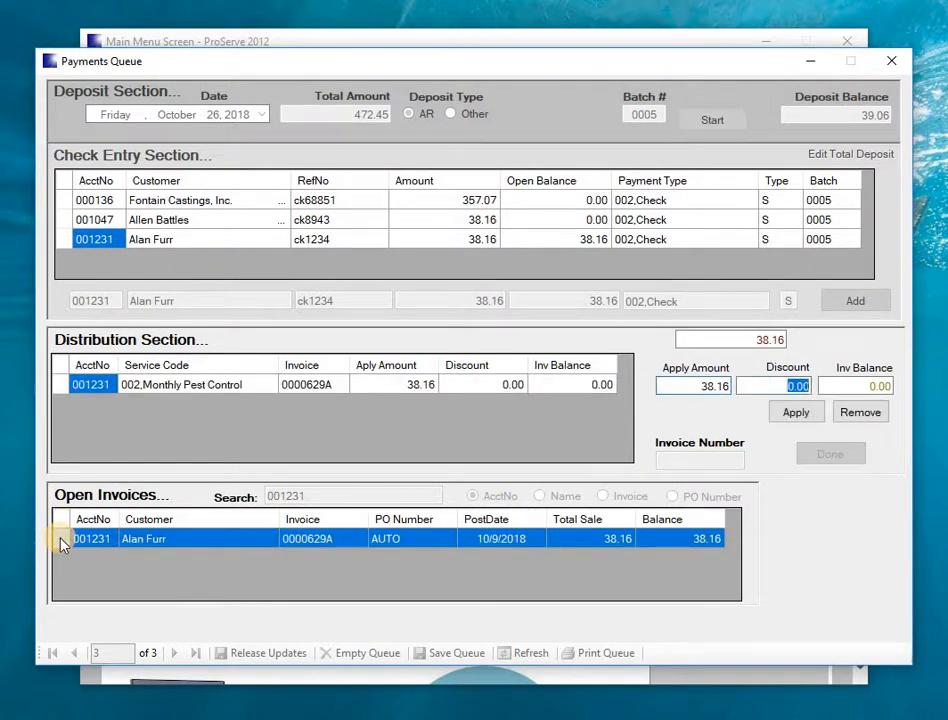
key(Tab)
key(Return)
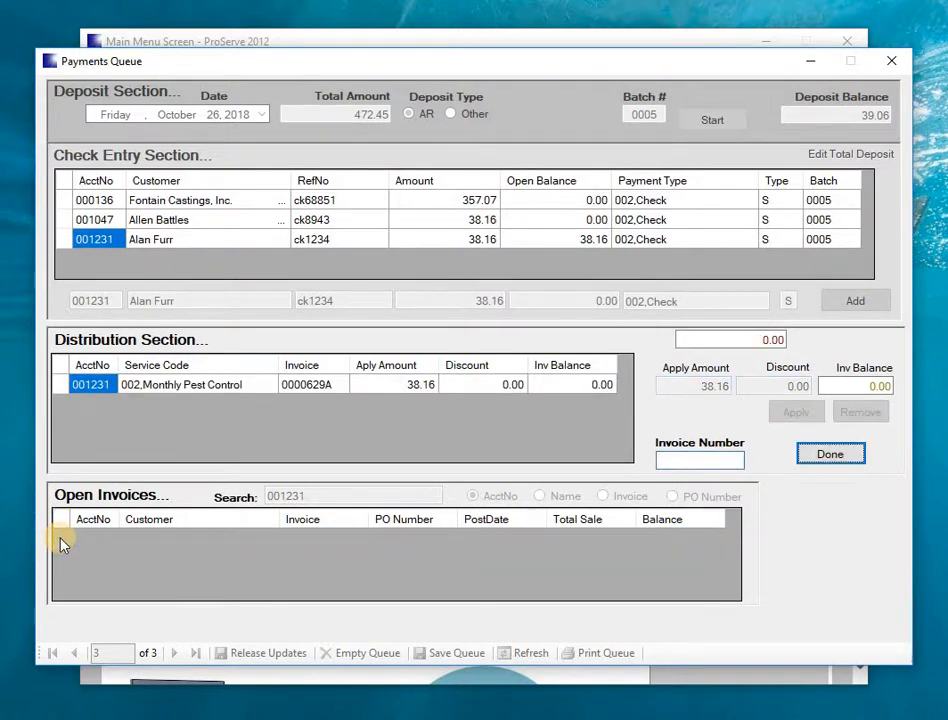
key(Return)
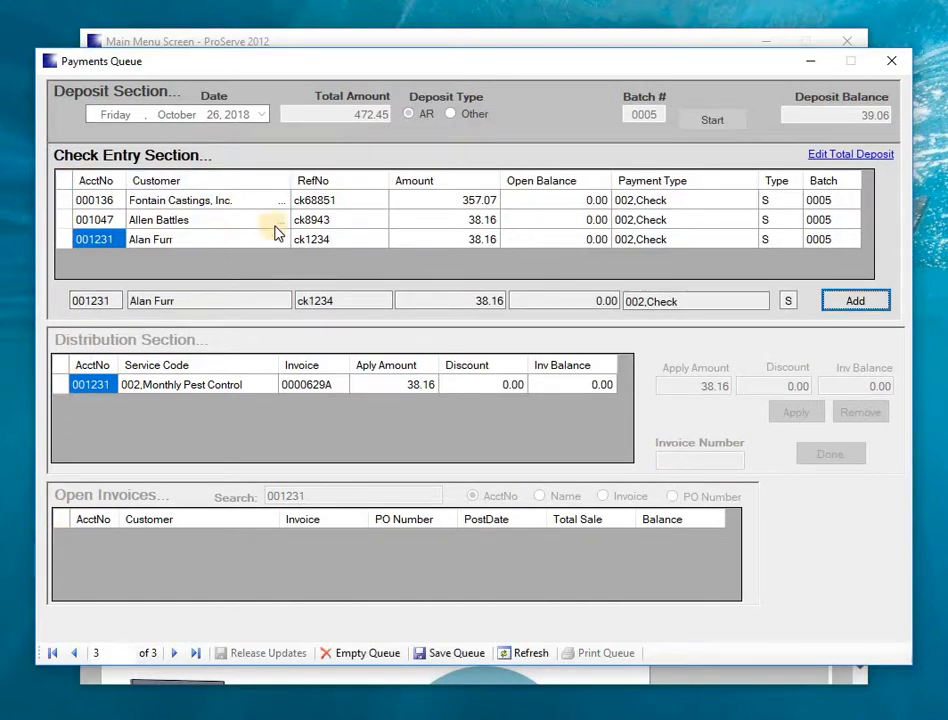
Add a fourth payment entry and select its customer by searching on the customer's account number.
click(855, 301)
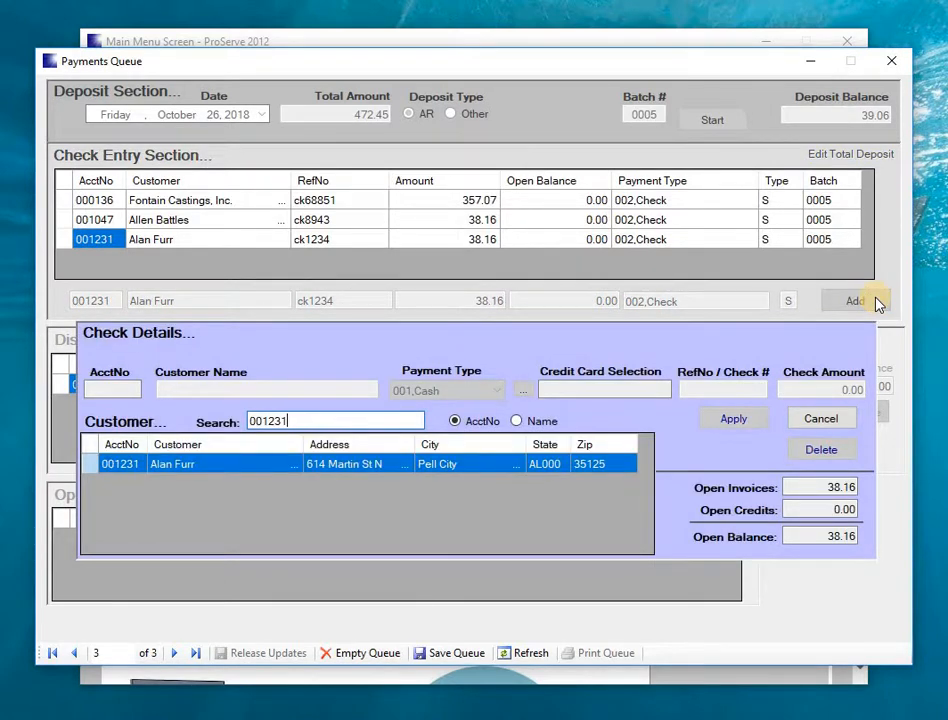
key(BackSpace)
key(BackSpace)
key(BackSpace)
key(BackSpace)
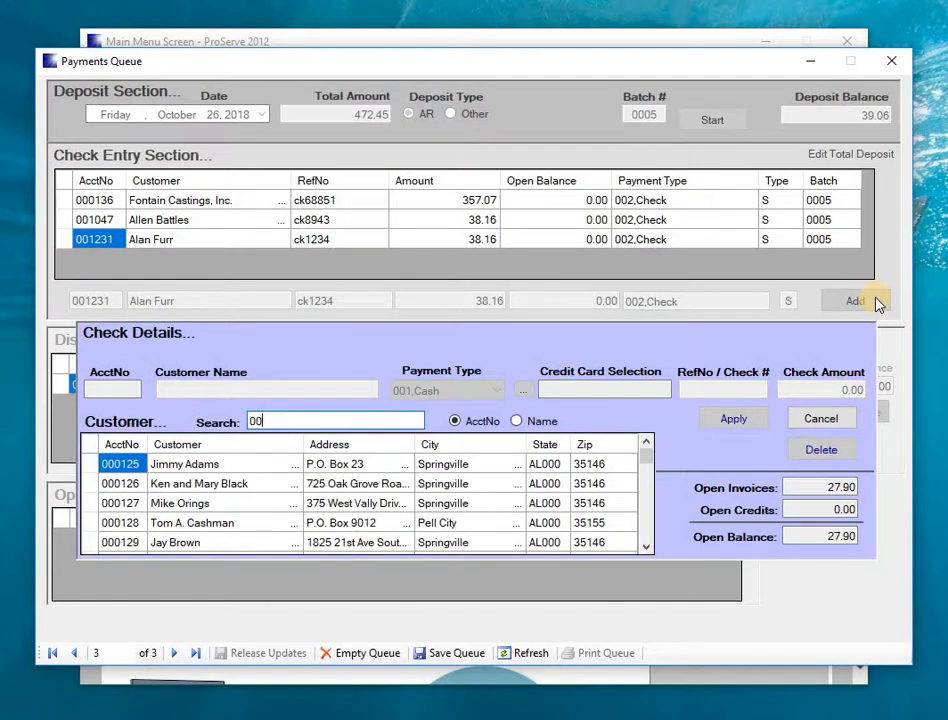
text(0131)
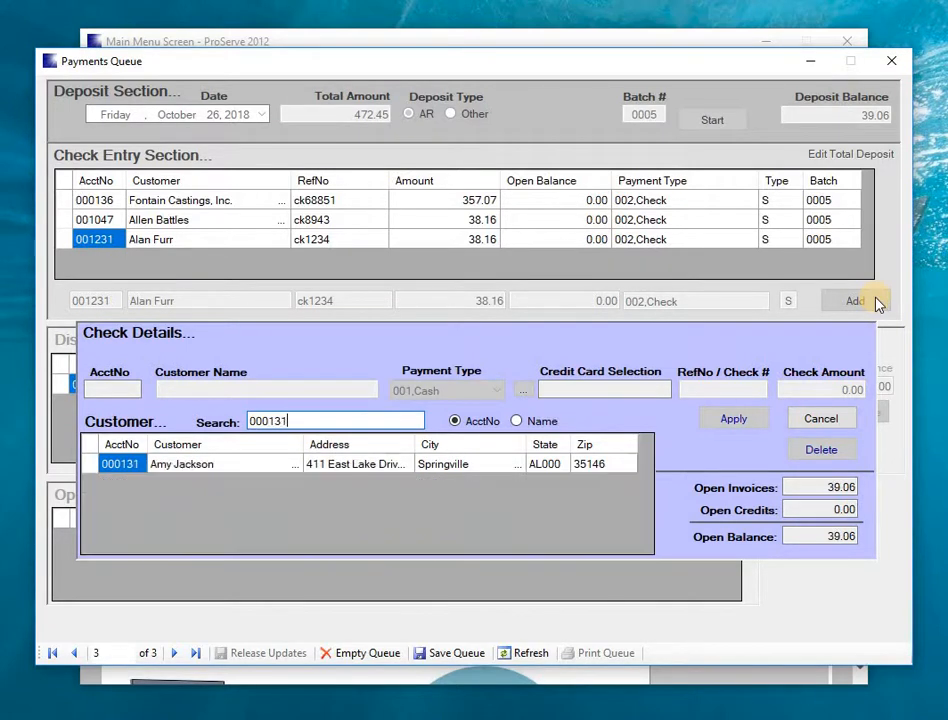
double_click(91, 465)
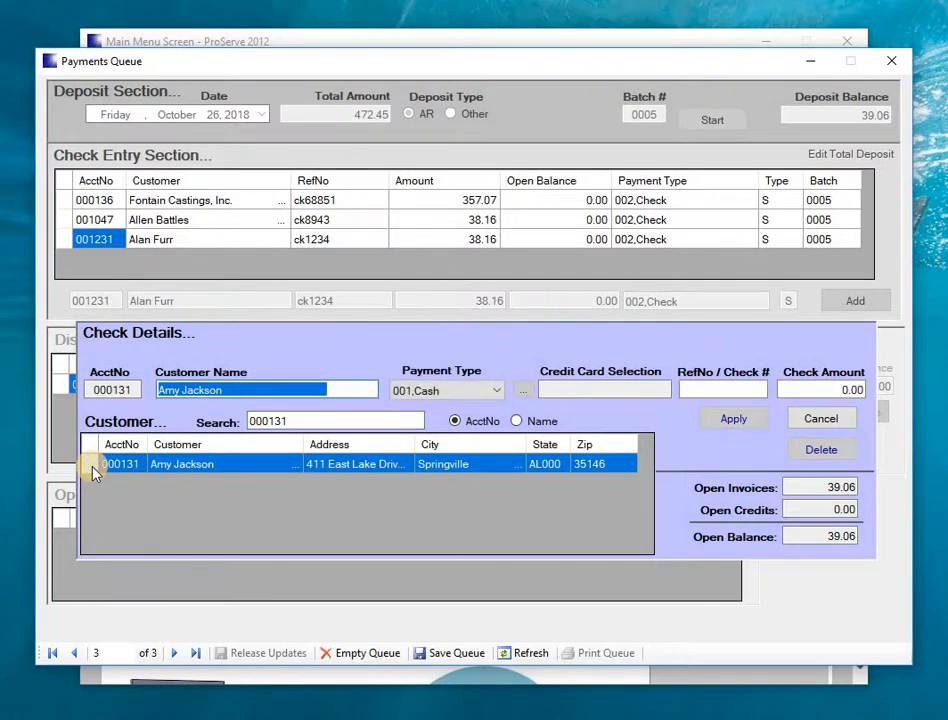
Enter the fourth payment as 001,Cash with reference cash and amount 39.06, and apply it to the batch.
key(Tab)
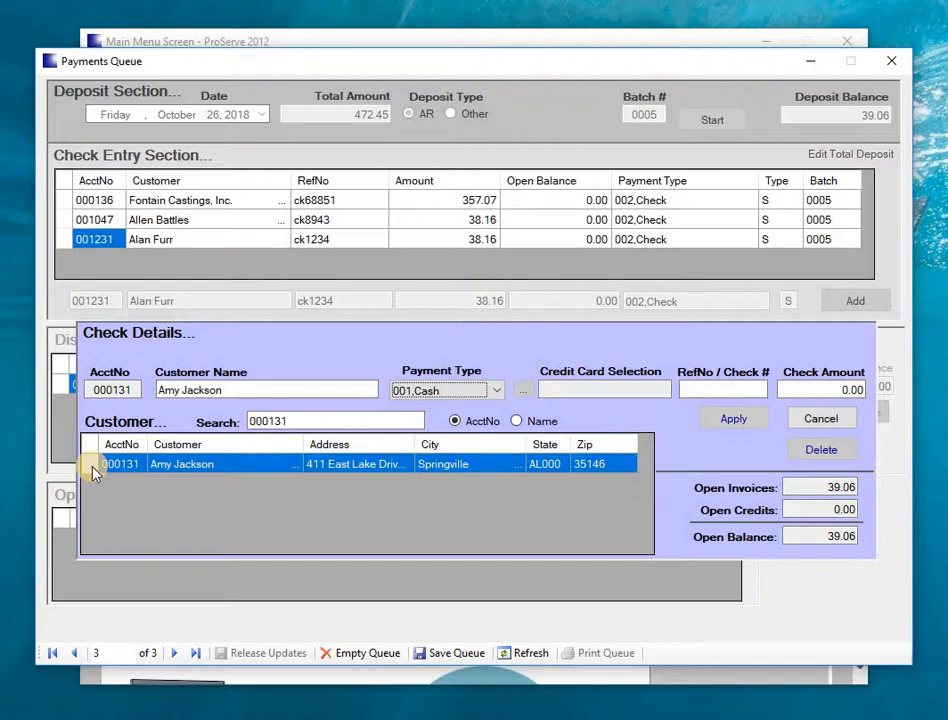
key(Tab)
text(cash)
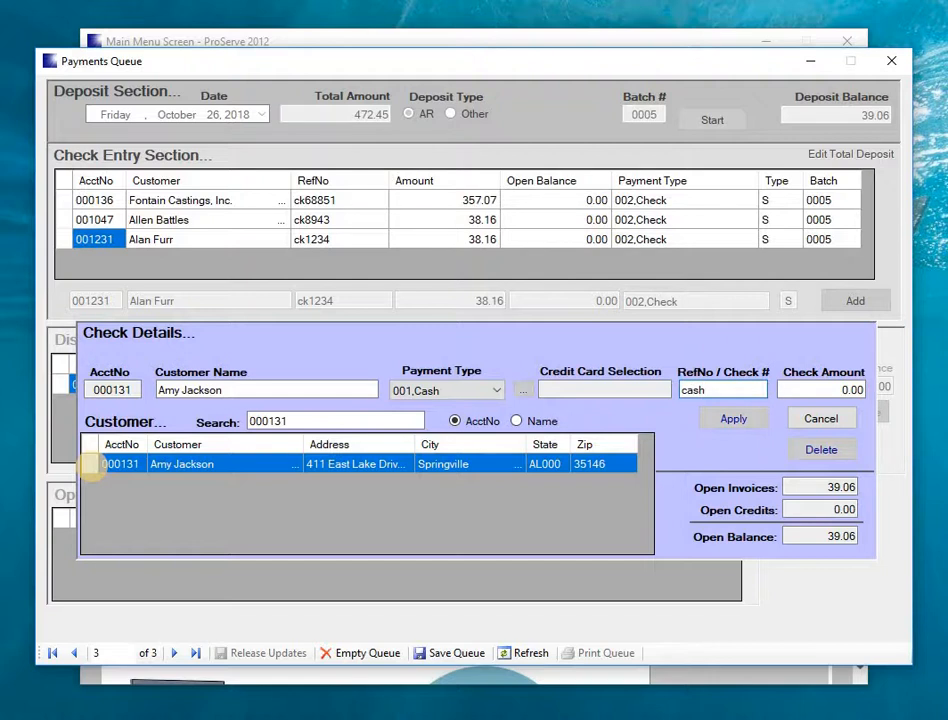
key(Tab)
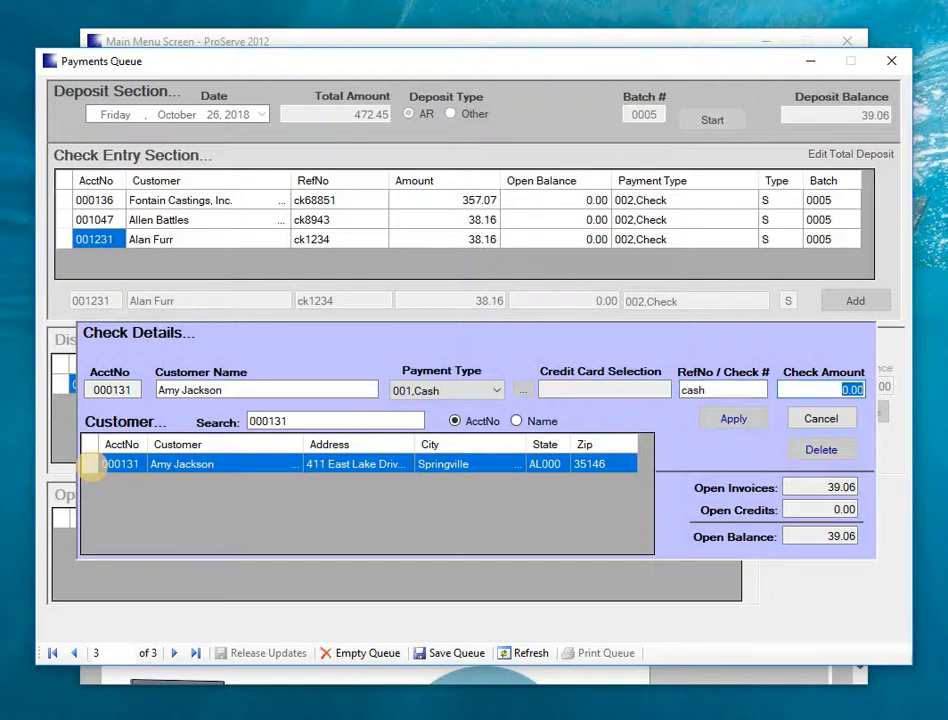
text(39.06)
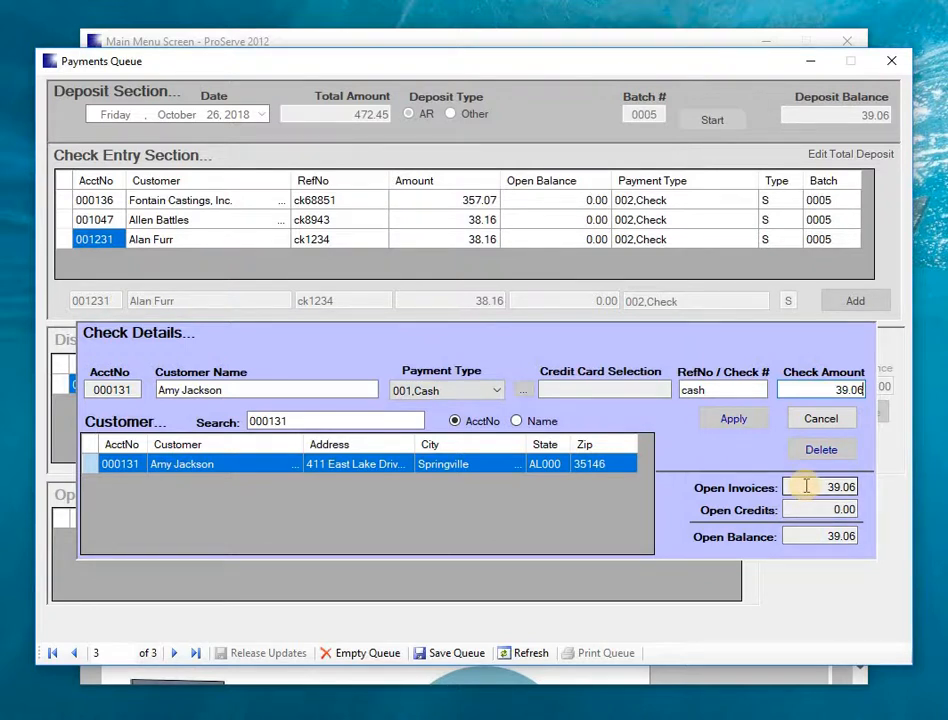
key(Return)
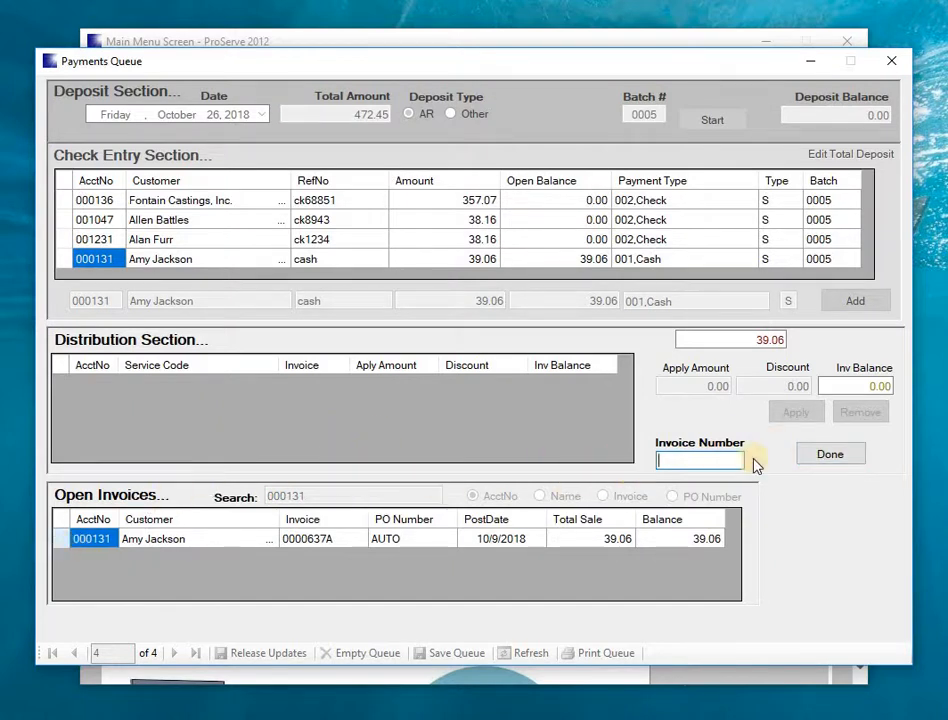
Close the cash payment's distribution without assigning an invoice and save all changes to the queue.
click(832, 455)
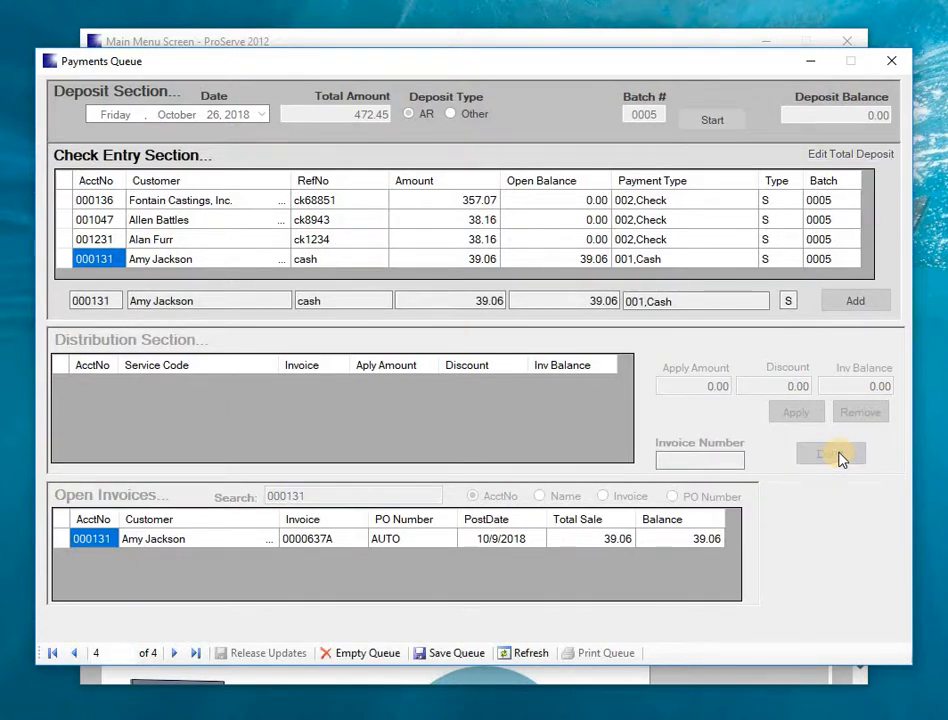
click(575, 262)
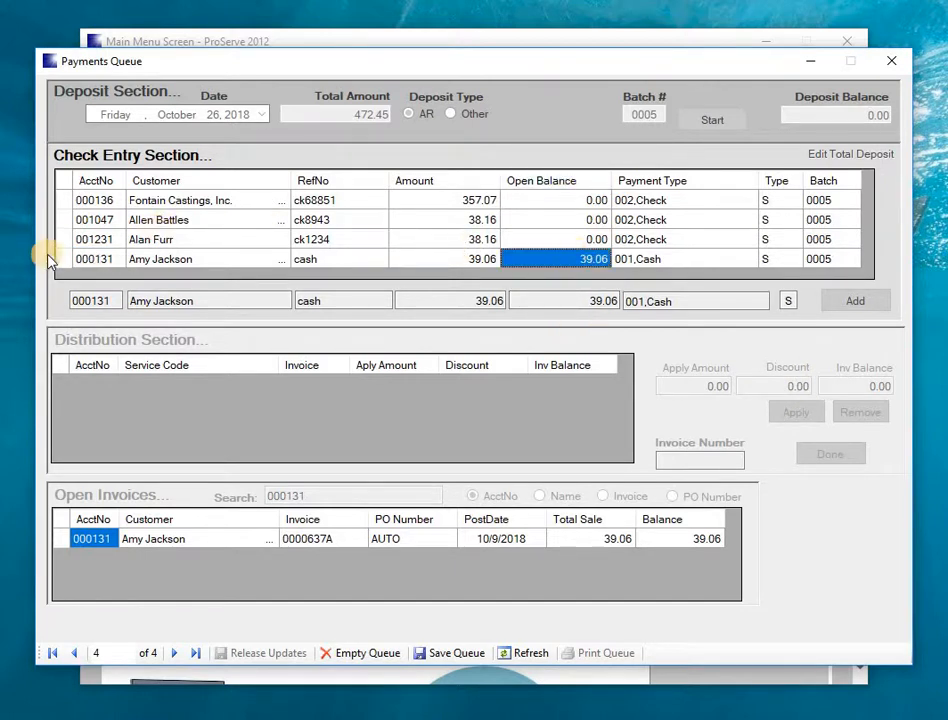
click(457, 655)
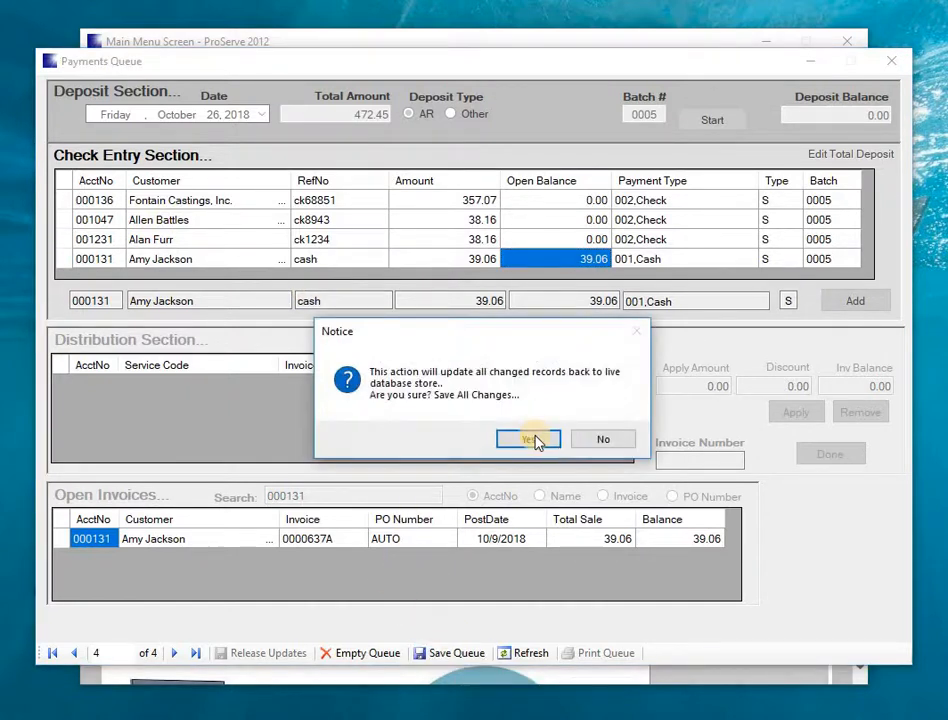
click(532, 440)
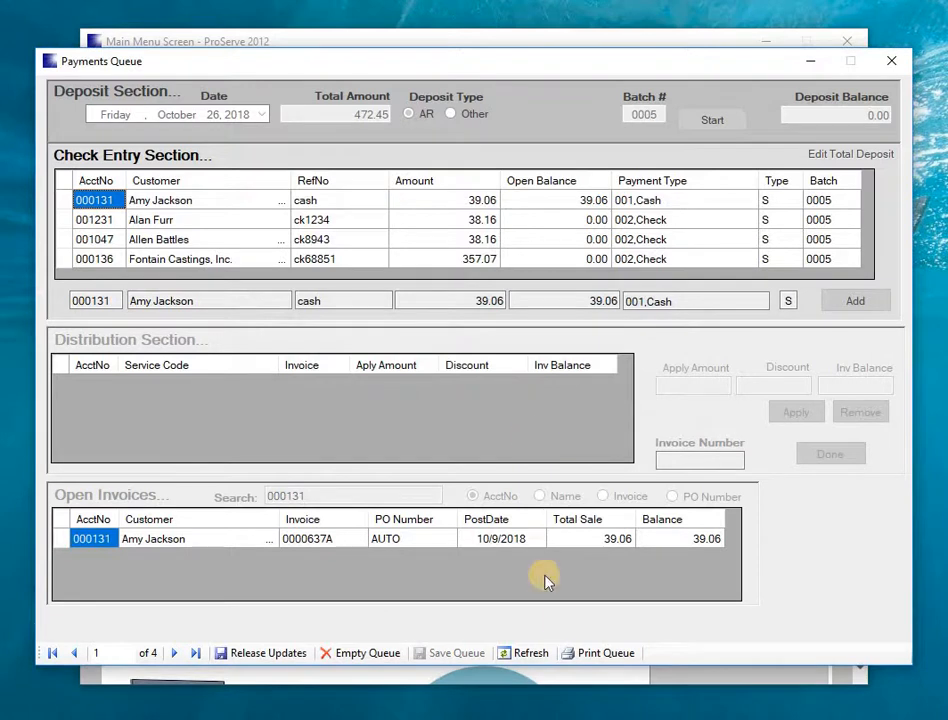
Review the queue's Payment(s) Ledger report in print layout at Page Width zoom, and close the report.
click(597, 655)
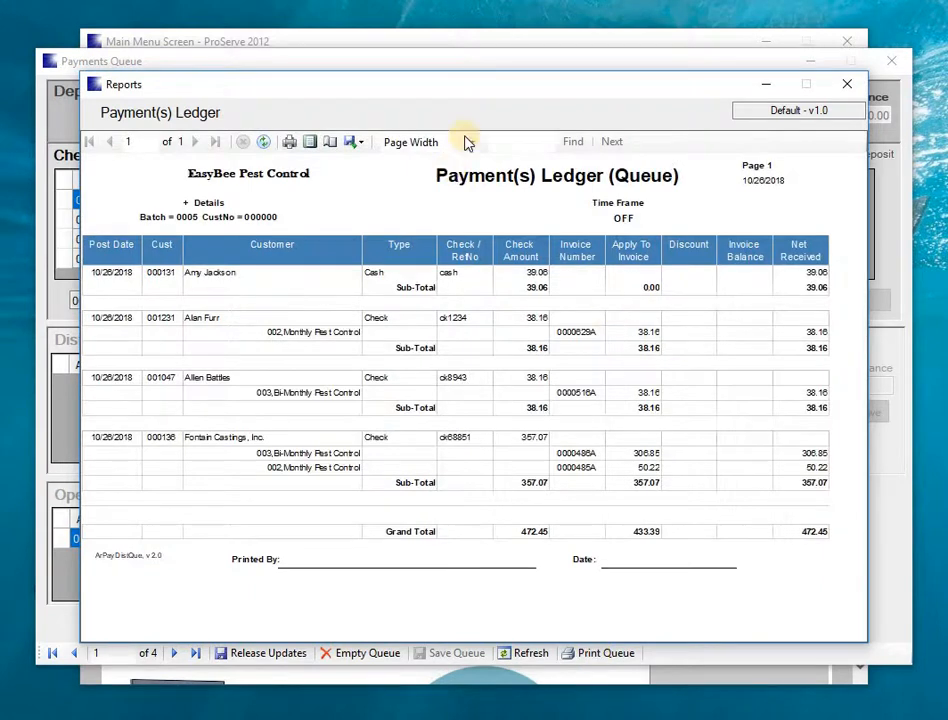
click(311, 142)
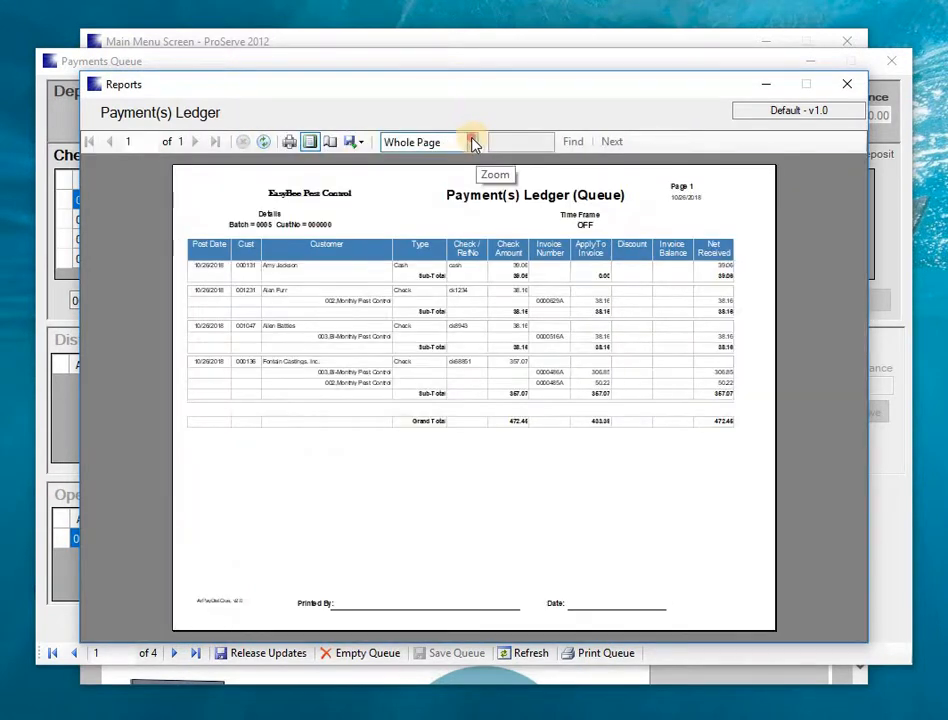
click(474, 143)
click(465, 158)
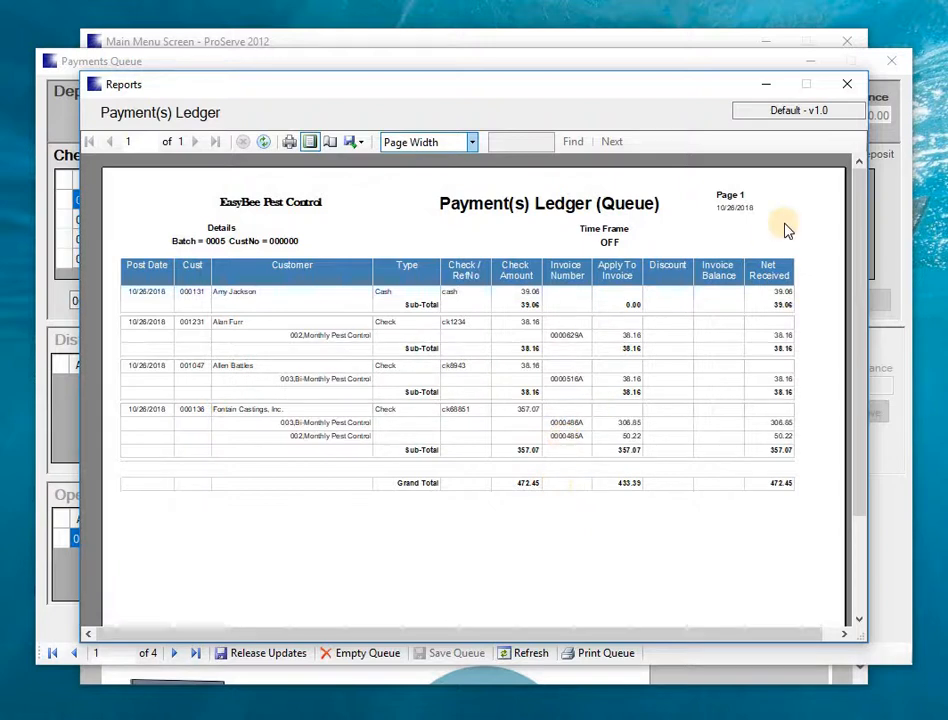
click(847, 87)
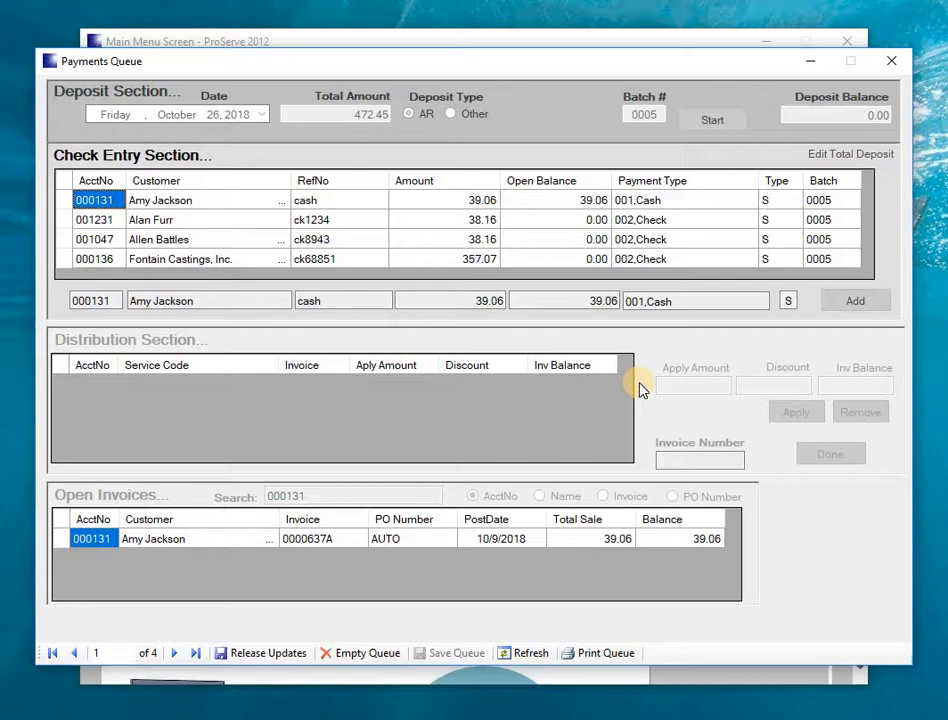
Close the payments queue and reopen the saved queue from the receivables options.
click(887, 66)
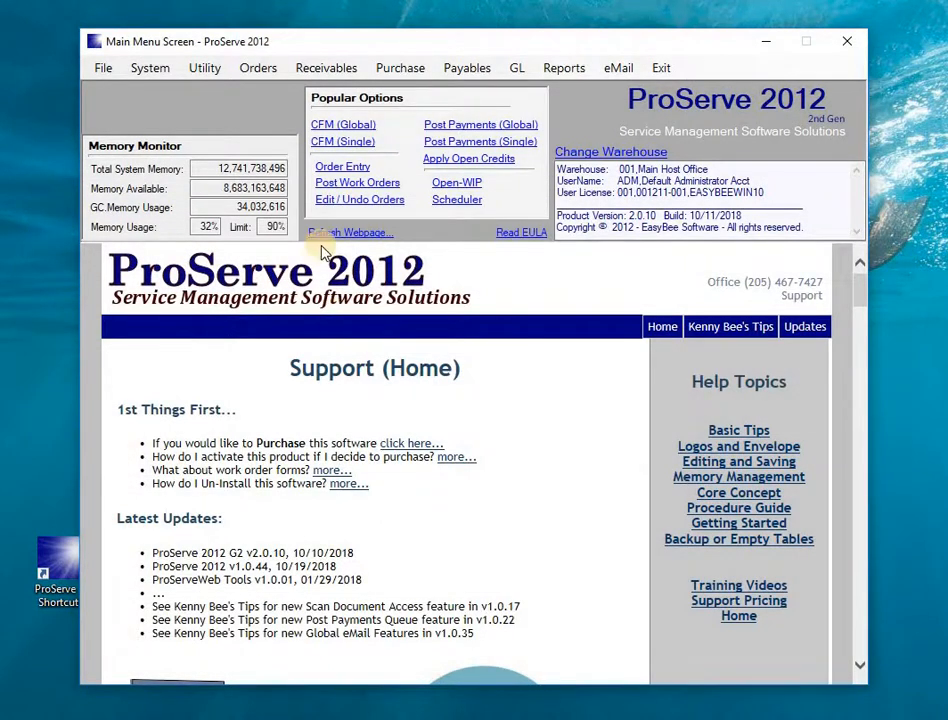
click(341, 71)
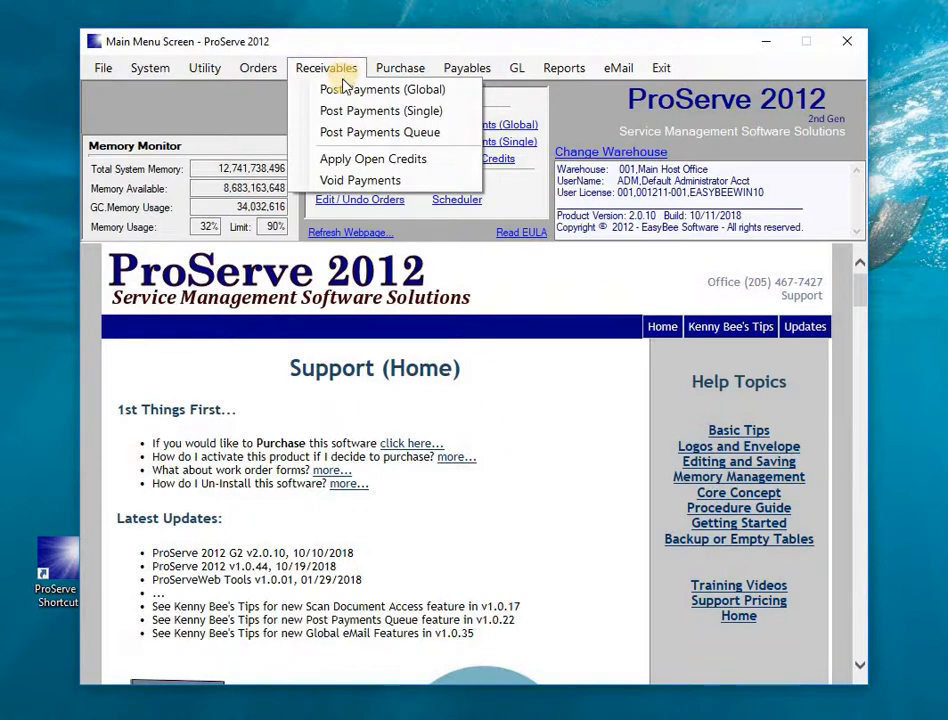
click(352, 142)
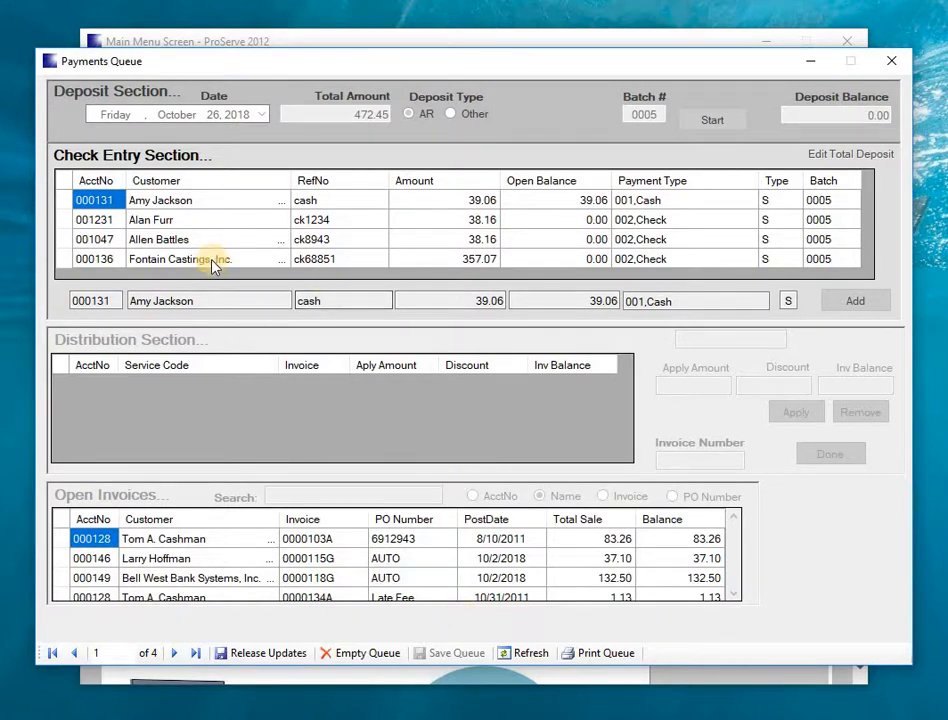
Reopen the cash payment's distribution and apply 39.06 with 0.00 discount to the customer's open invoice.
click(174, 203)
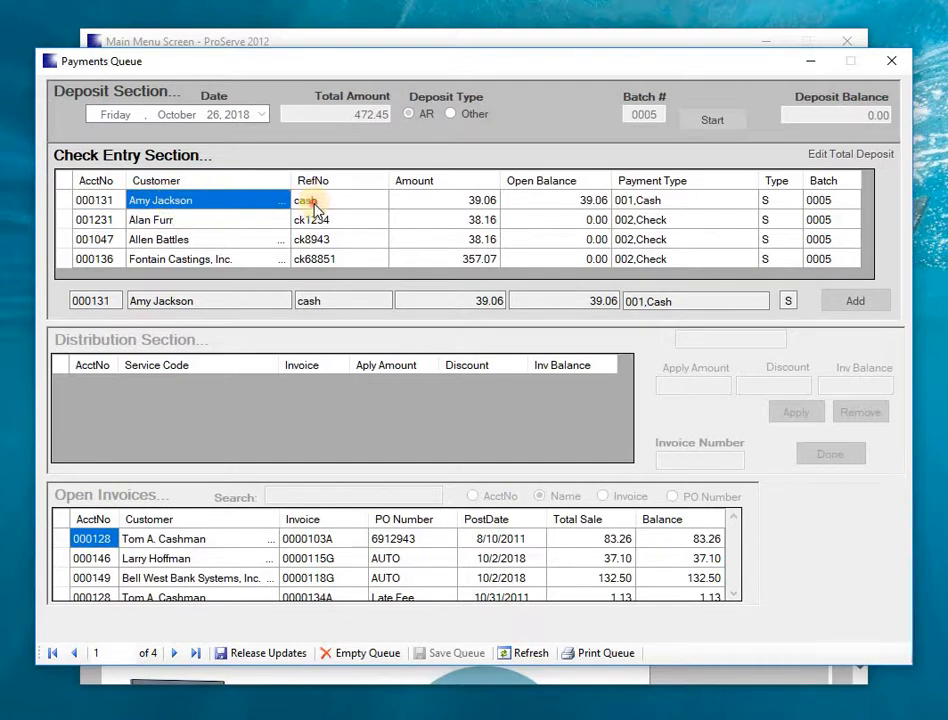
click(310, 200)
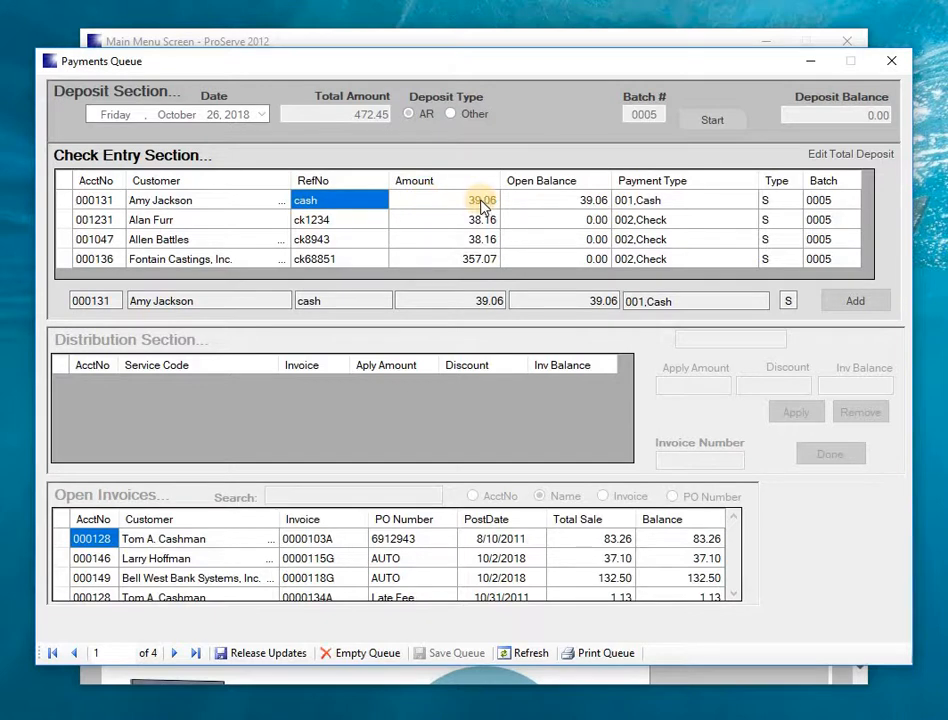
click(598, 202)
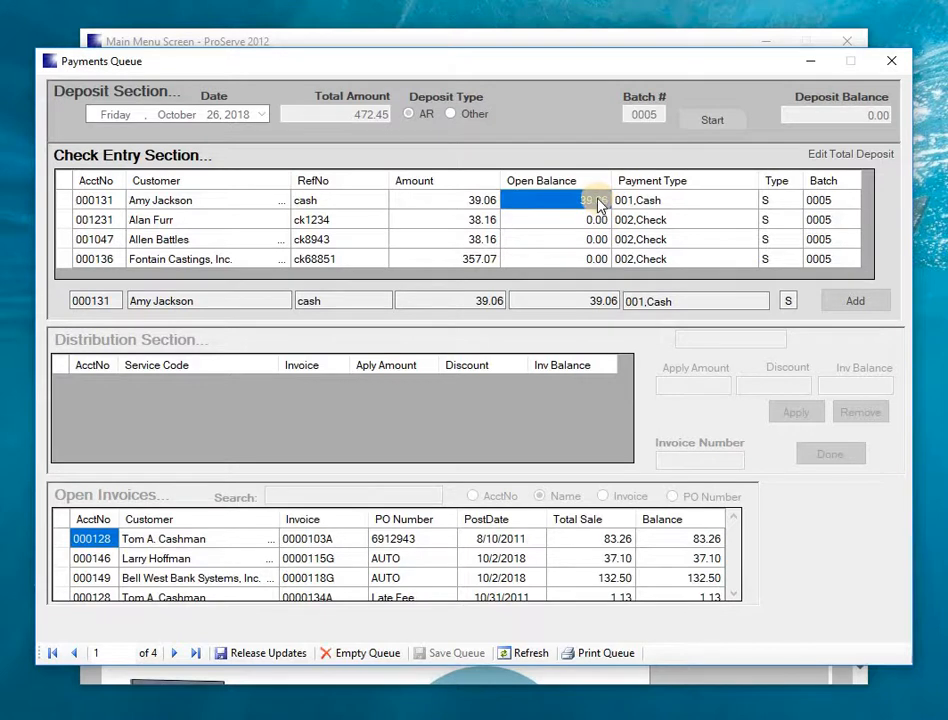
double_click(598, 202)
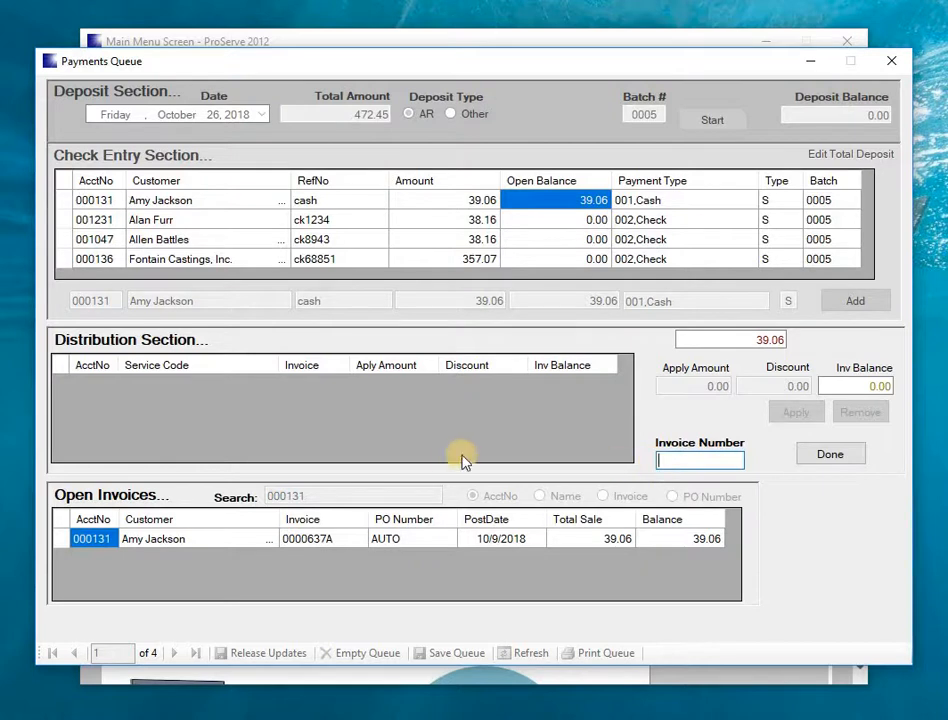
double_click(60, 545)
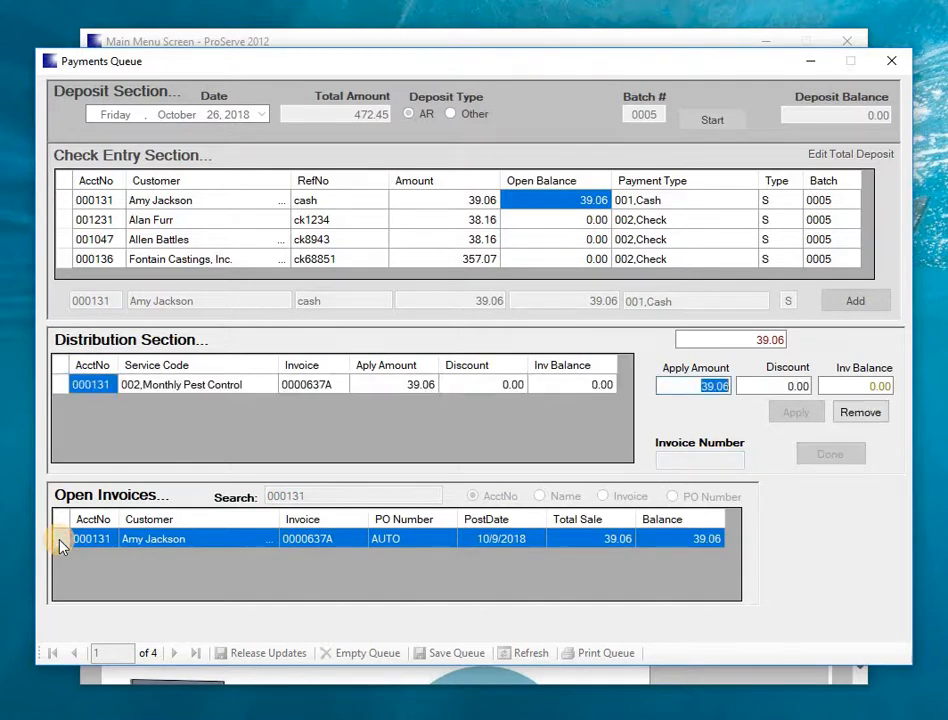
key(Tab)
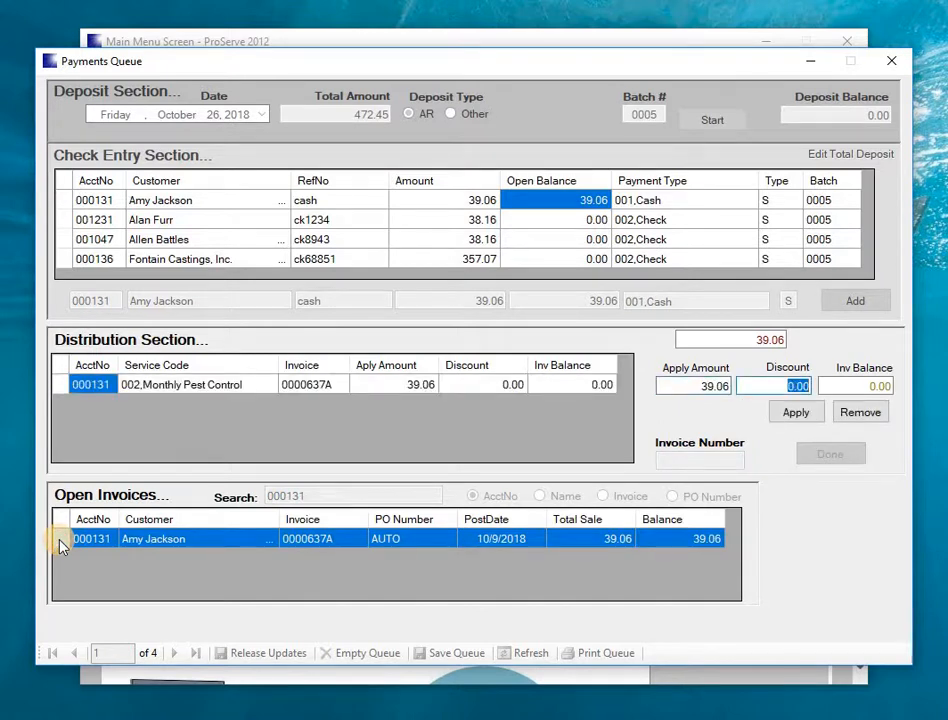
key(Tab)
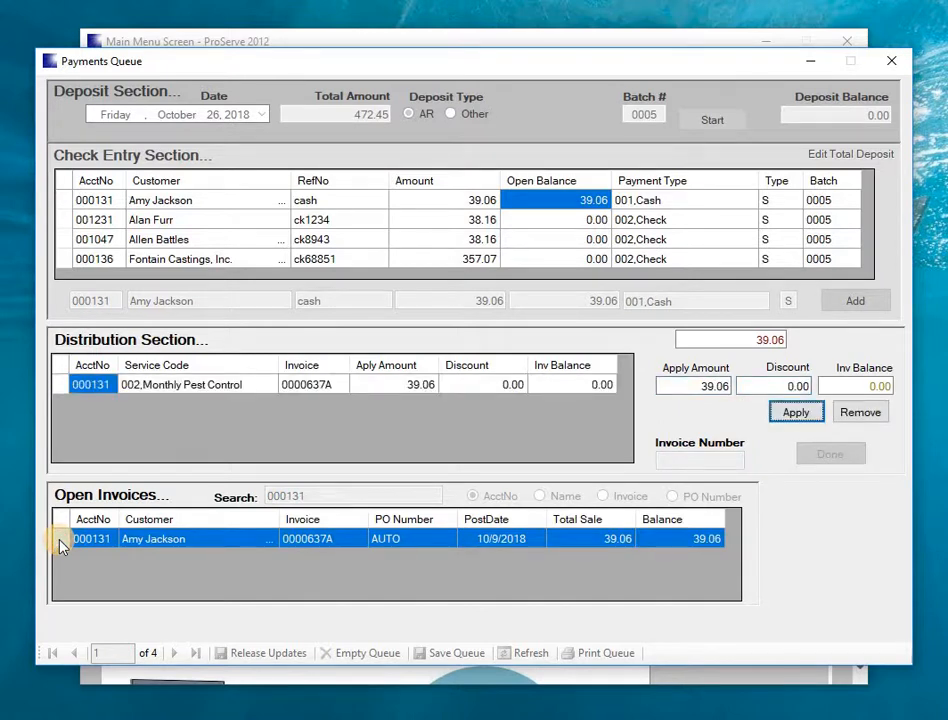
key(Return)
key(Return)
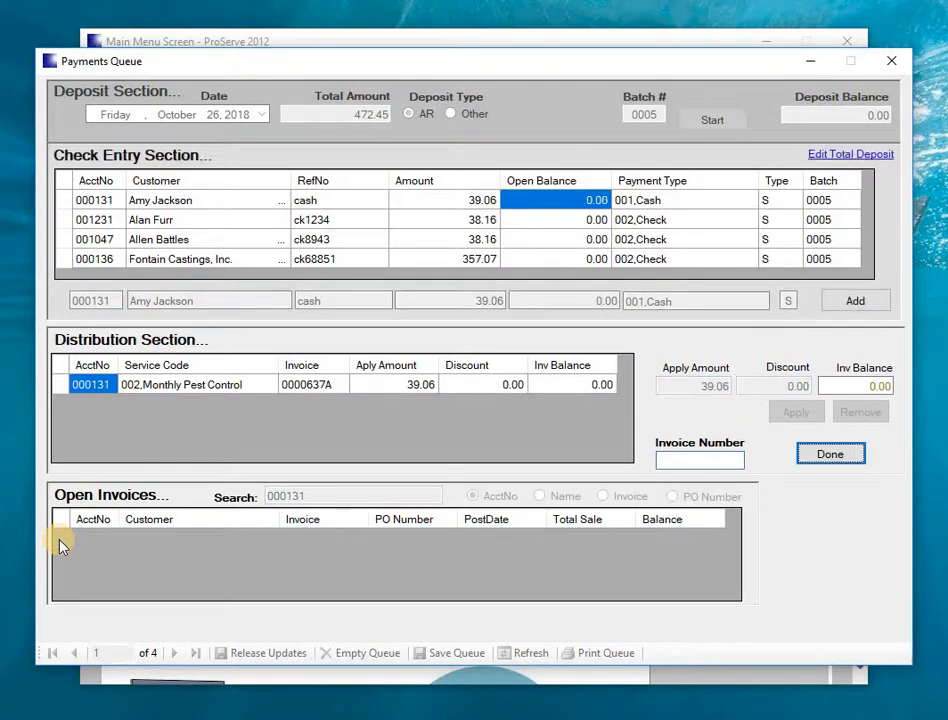
Save the changes to the payments queue, then review its Payment(s) Ledger report and close the report.
click(440, 652)
click(529, 441)
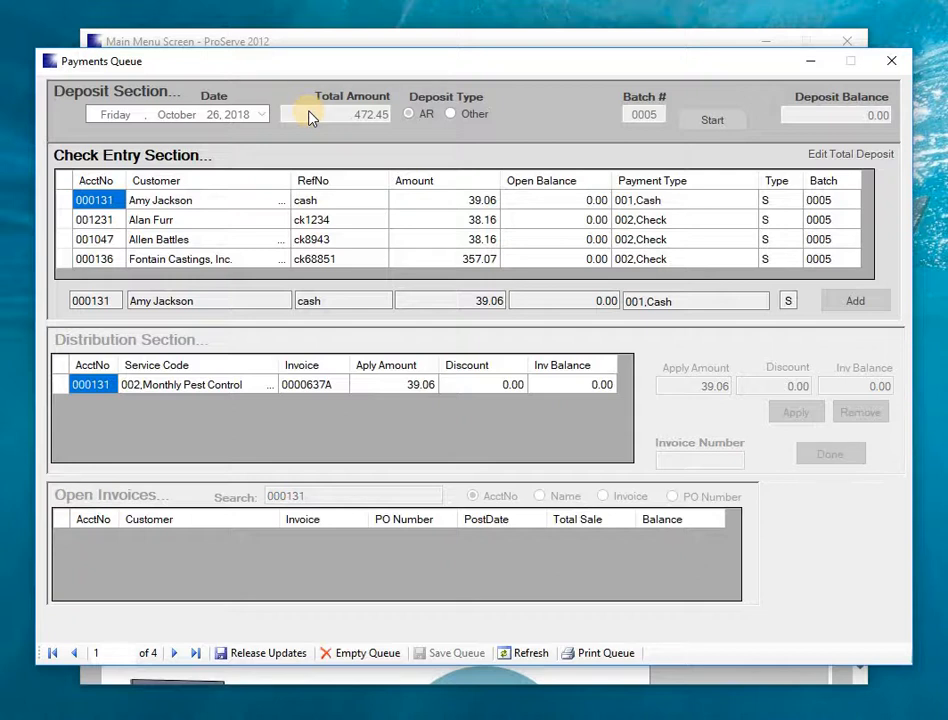
click(606, 655)
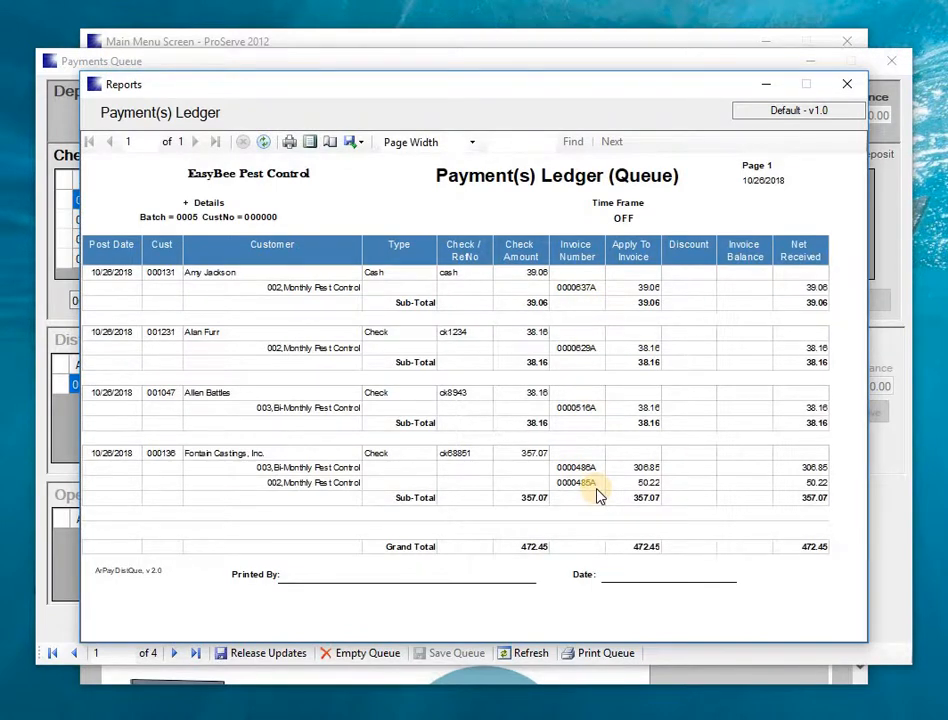
click(845, 86)
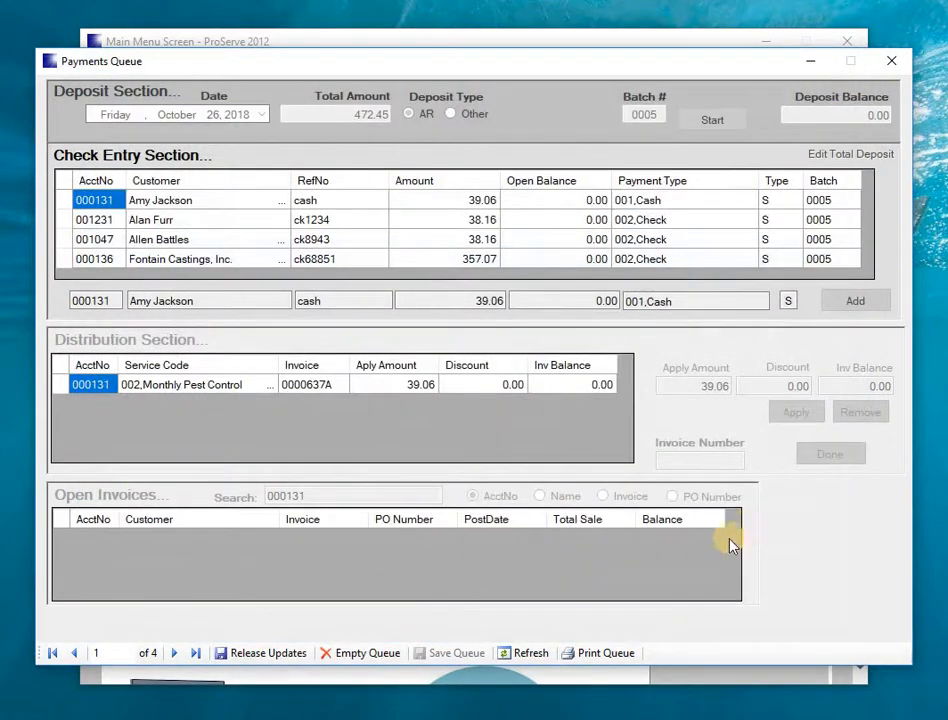
Release batch 0005 with post date October 26, 2018, process the payments and save all updates to the live databases.
click(268, 653)
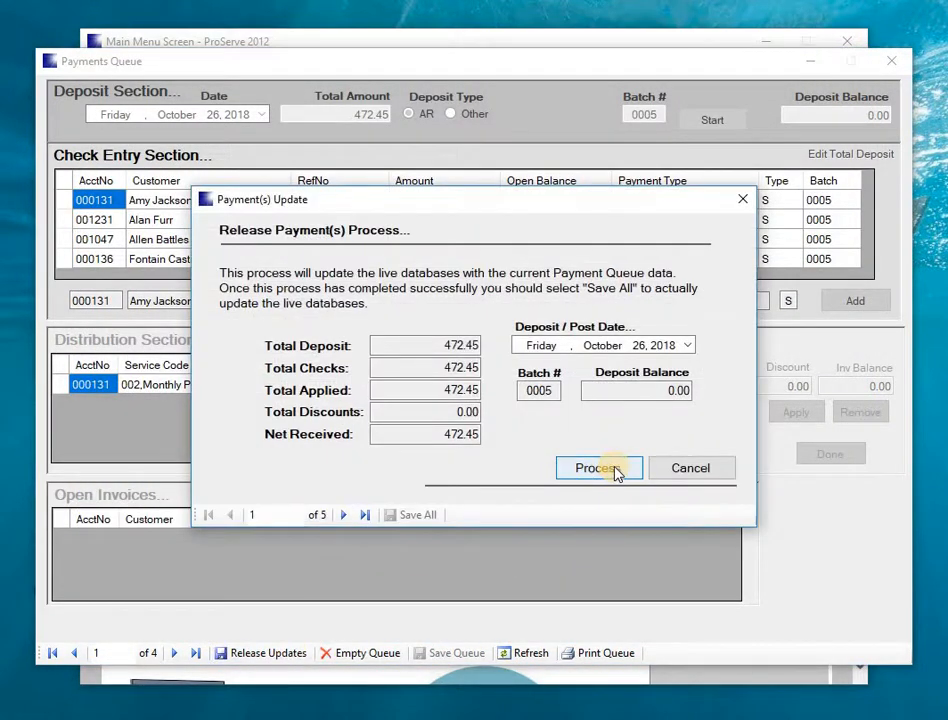
click(610, 469)
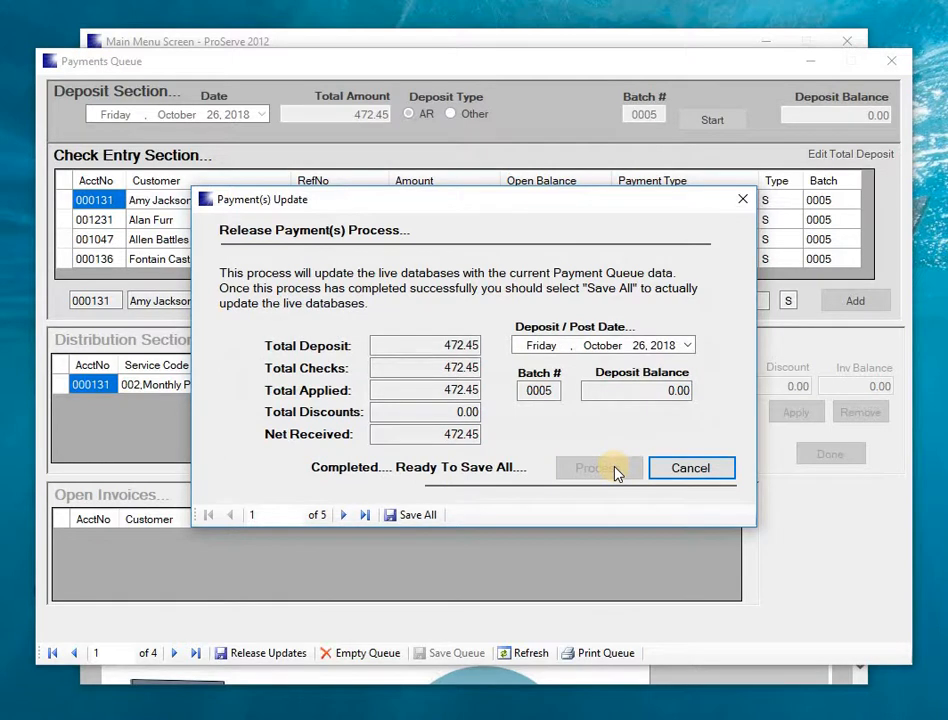
click(415, 514)
click(520, 442)
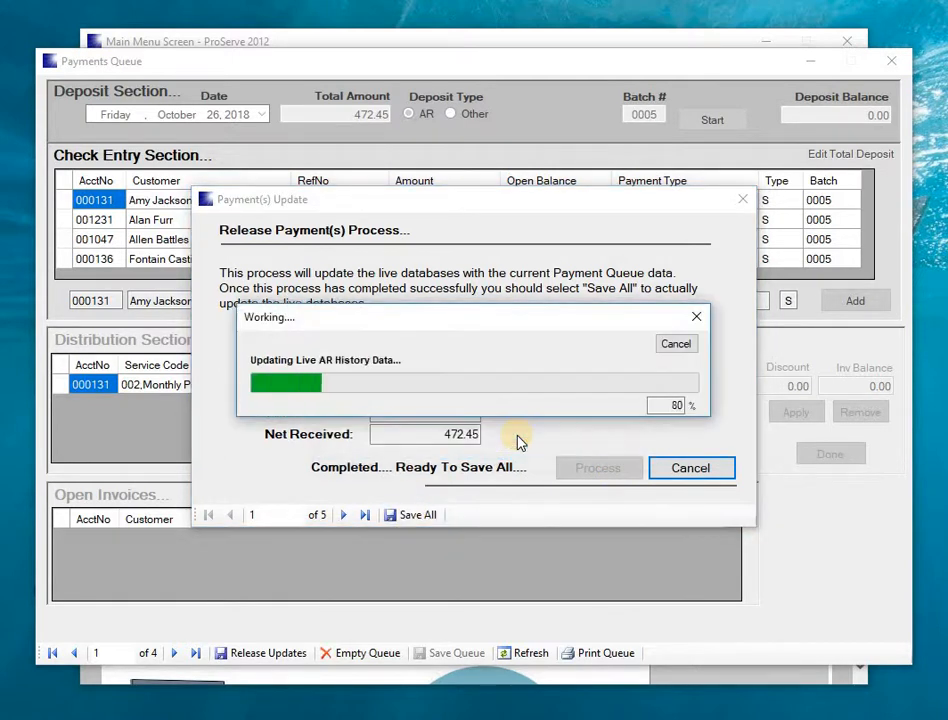
click(572, 437)
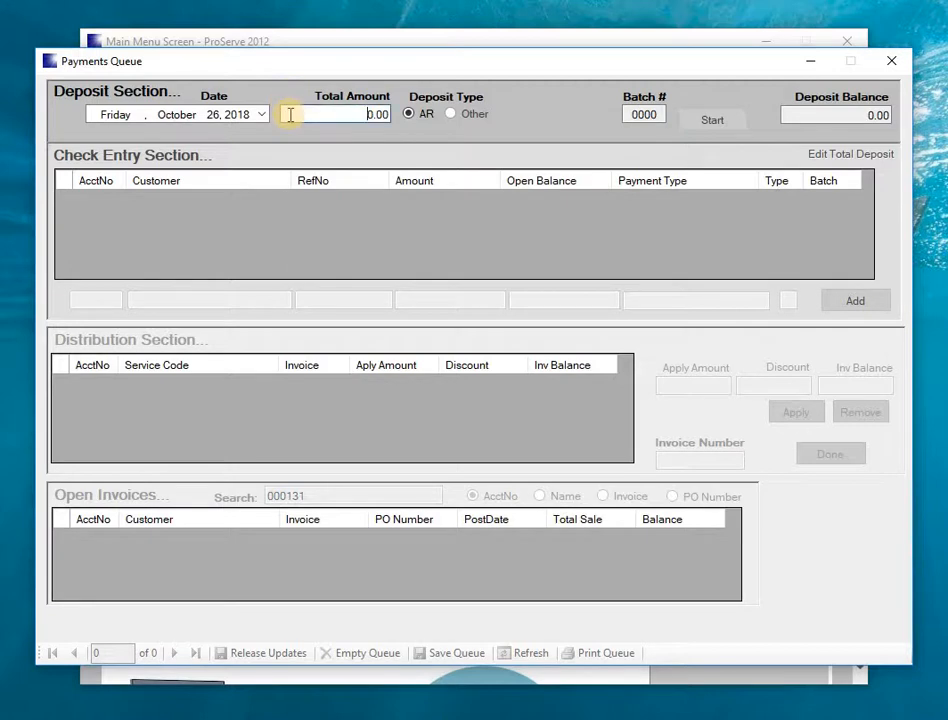
Start a new AR deposit with a total amount of 500.00, then close the payments queue.
key(Tab)
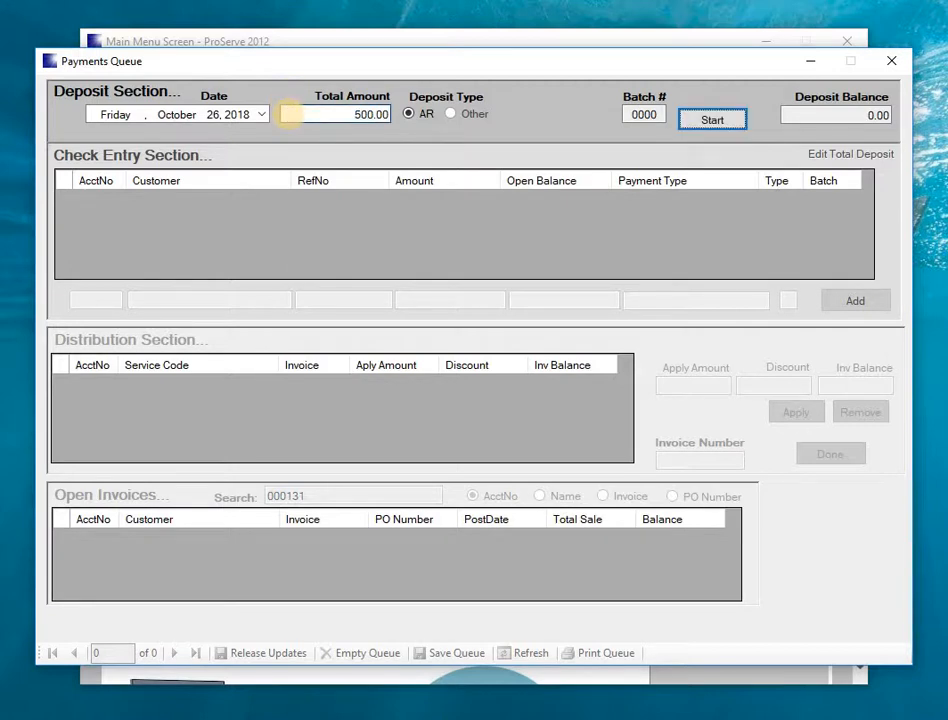
key(Return)
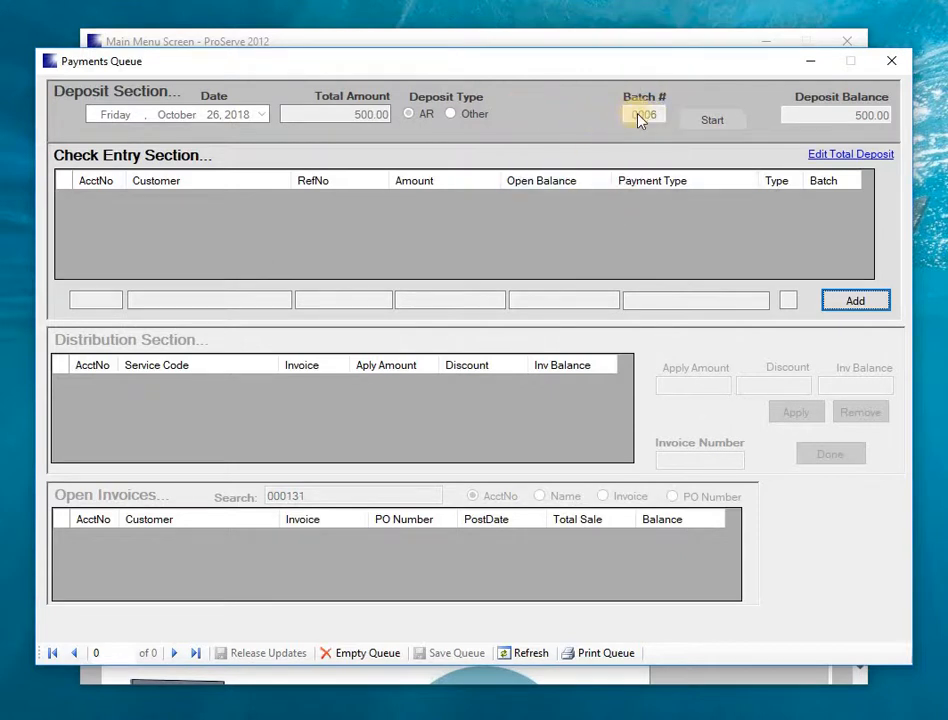
click(893, 63)
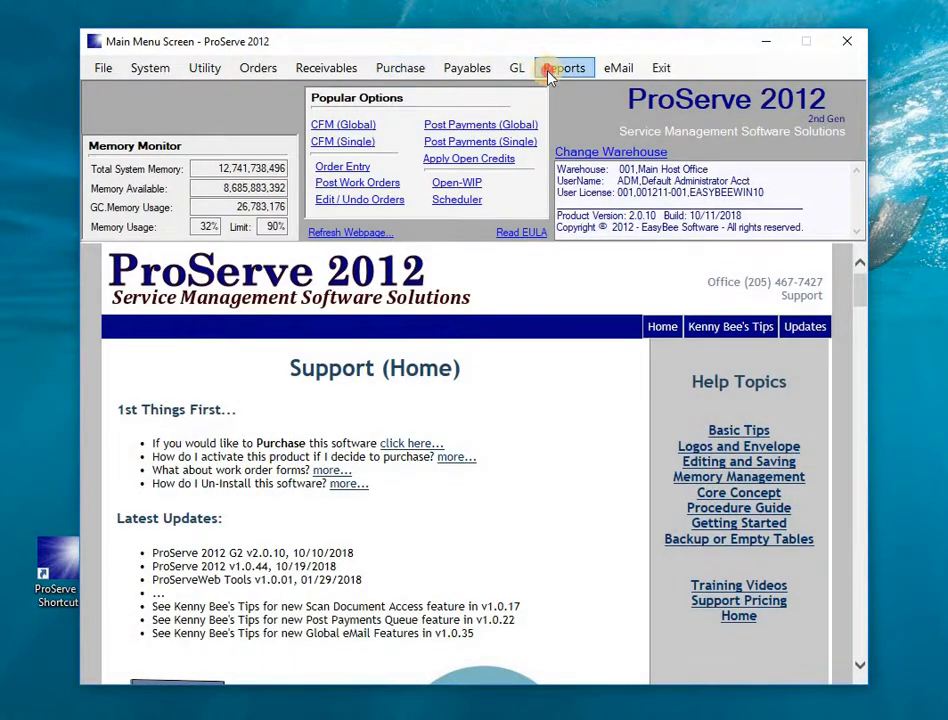
Build the accounts receivable Payments report for batch 0005, review the ledger and close it.
click(549, 72)
mouse_move(680, 132)
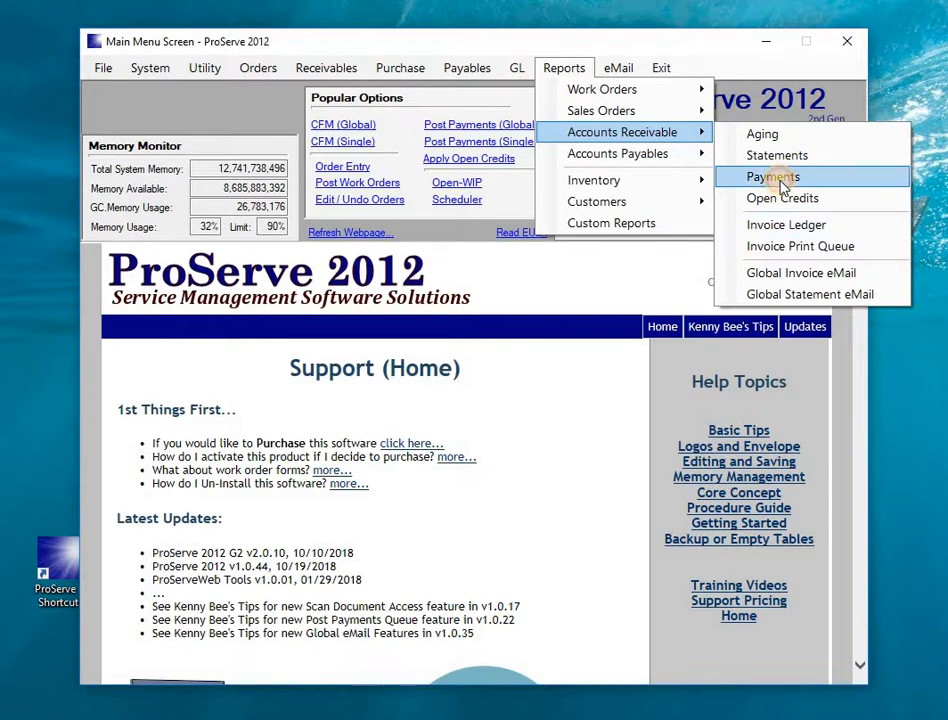
click(772, 177)
click(398, 289)
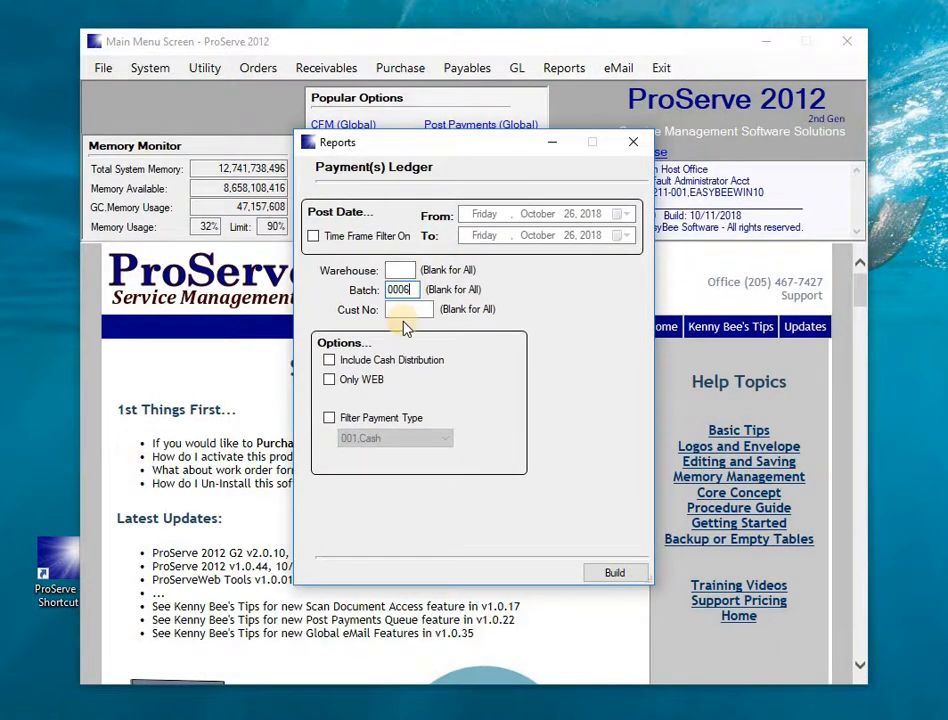
key(BackSpace)
click(611, 574)
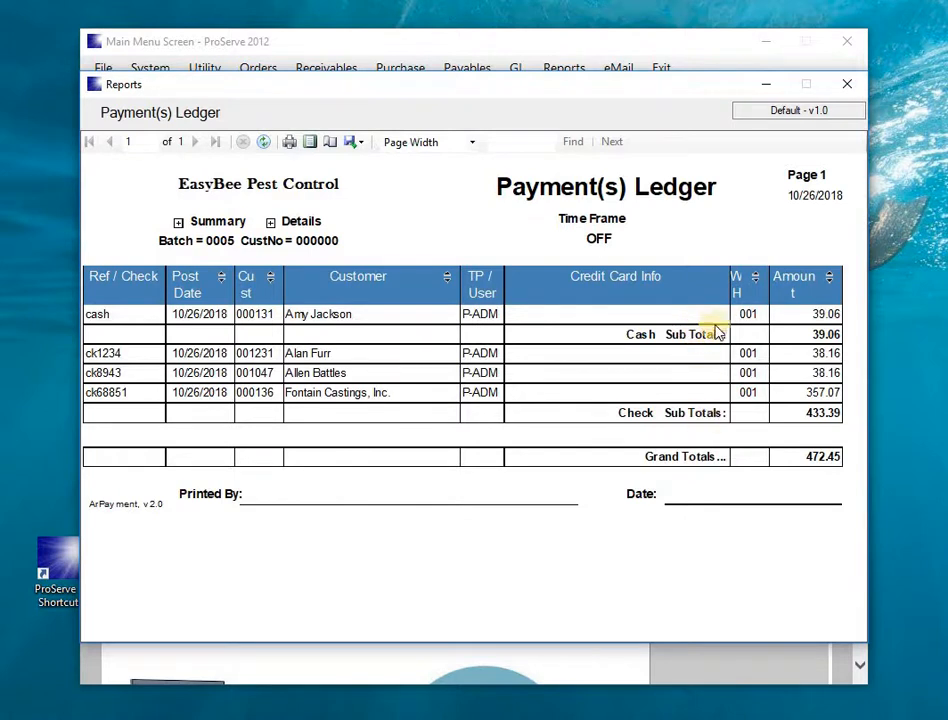
click(846, 84)
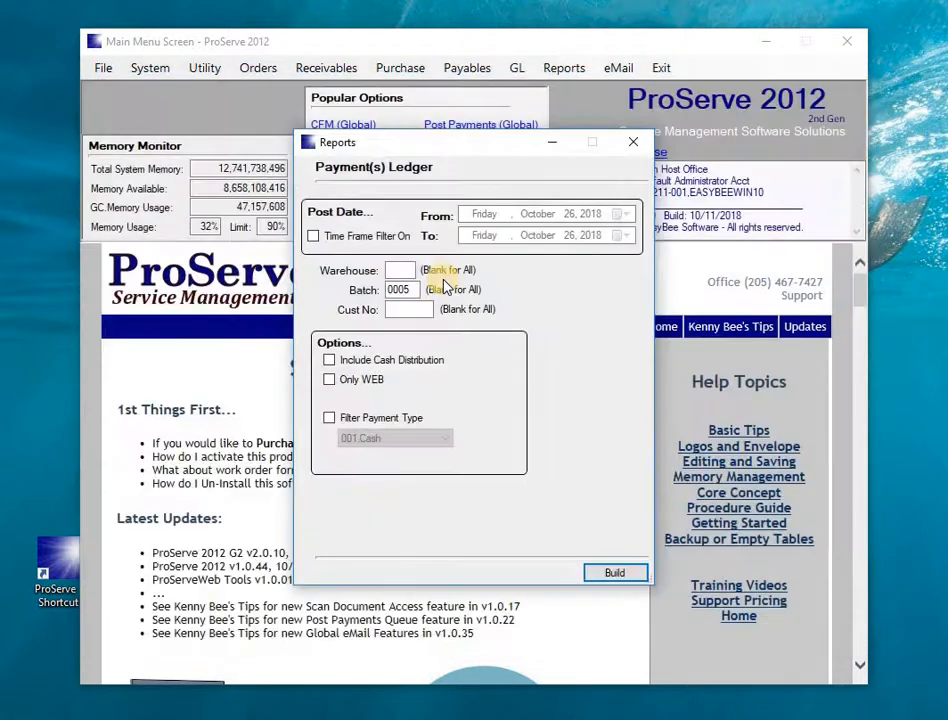
Rebuild the batch 0005 ledger with Include Cash Distribution, review it in print layout at Page Width zoom, and close the reports.
click(329, 360)
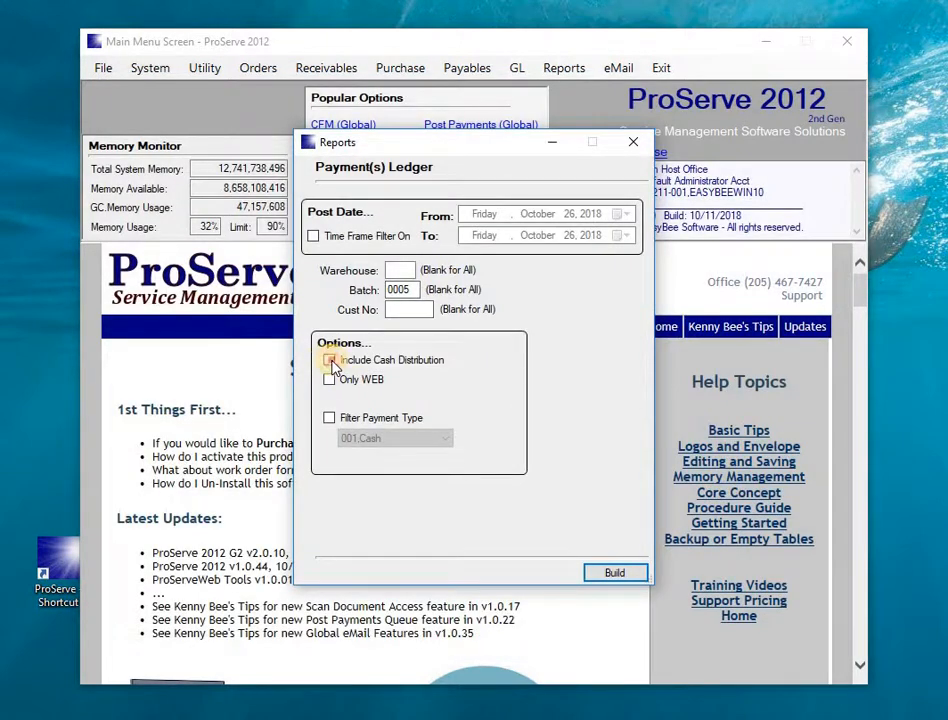
click(599, 575)
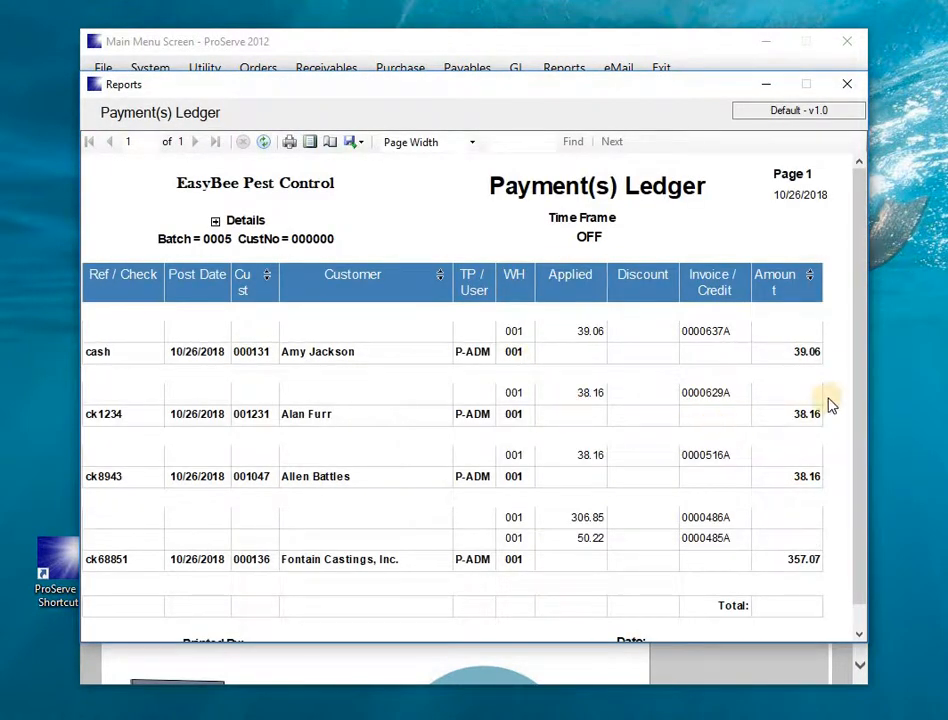
click(318, 145)
click(473, 145)
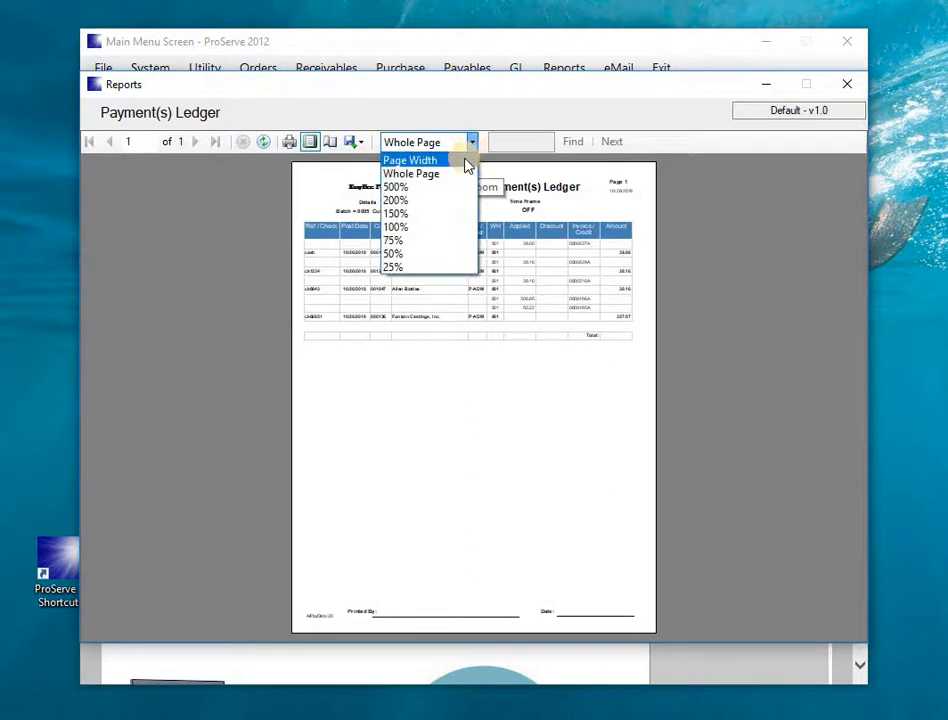
click(466, 158)
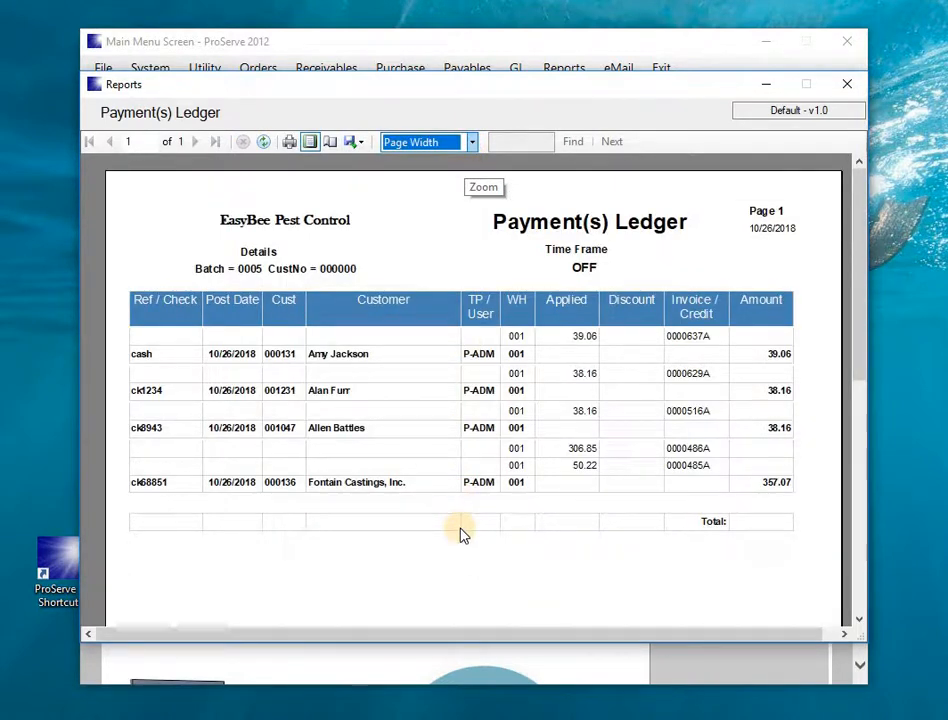
click(847, 86)
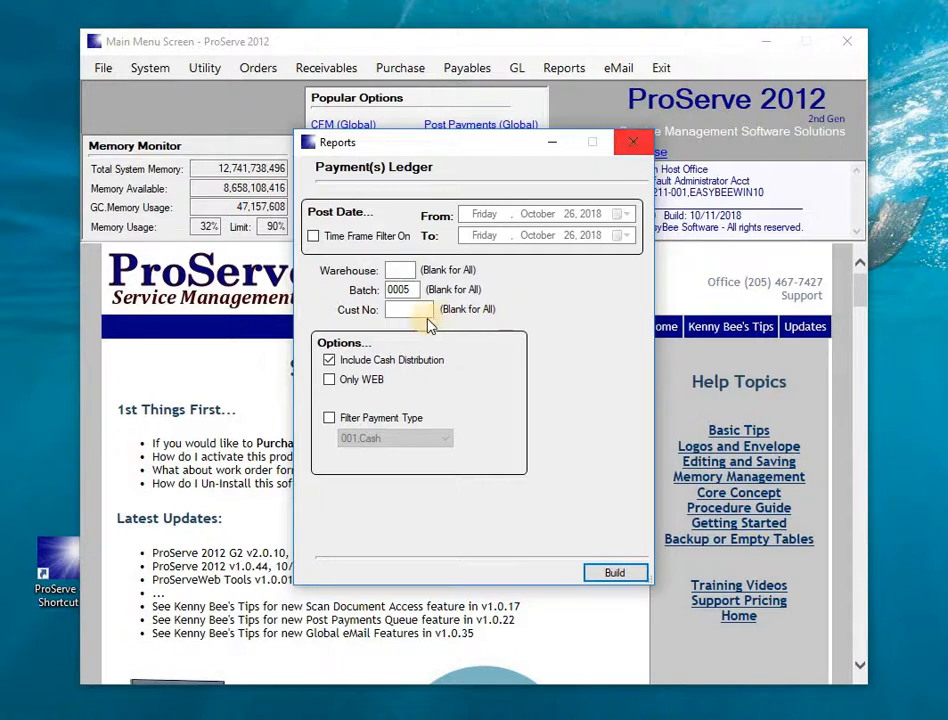
click(642, 149)
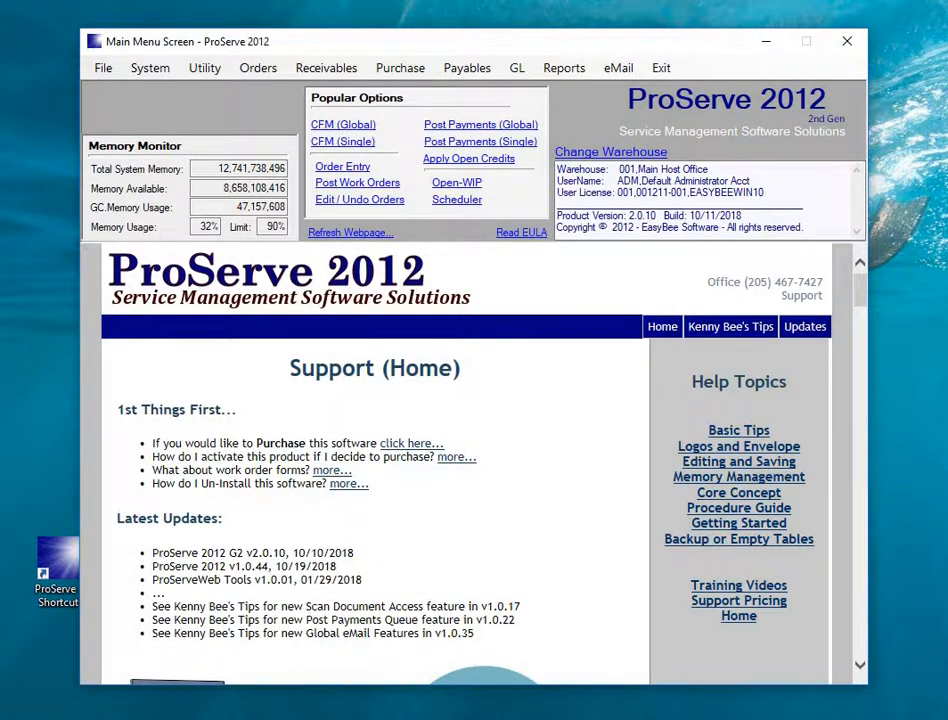